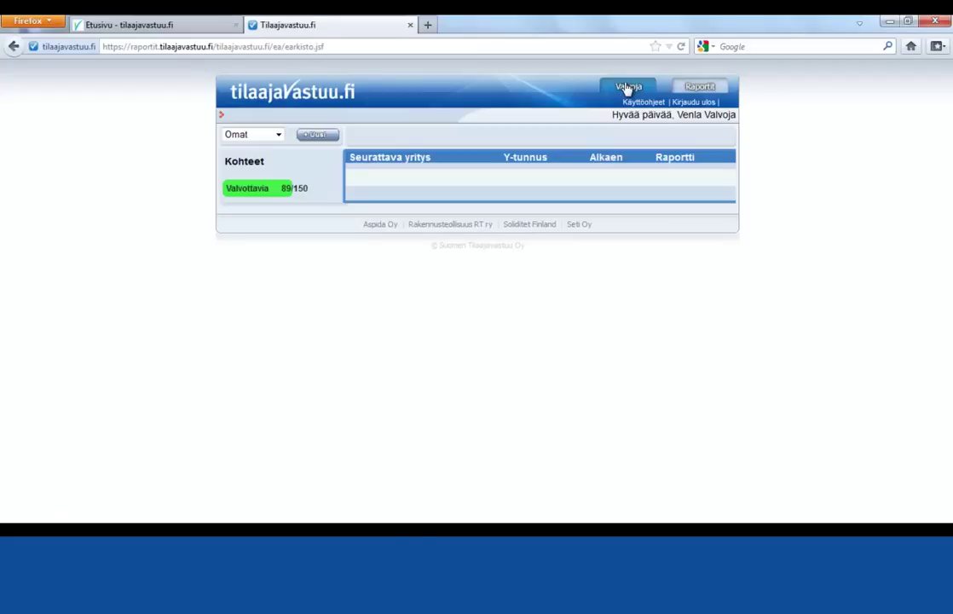
Show the Omat, Avoimet and Päättyneet site-list options above Kohteet on the Valvoja start page.
click(278, 135)
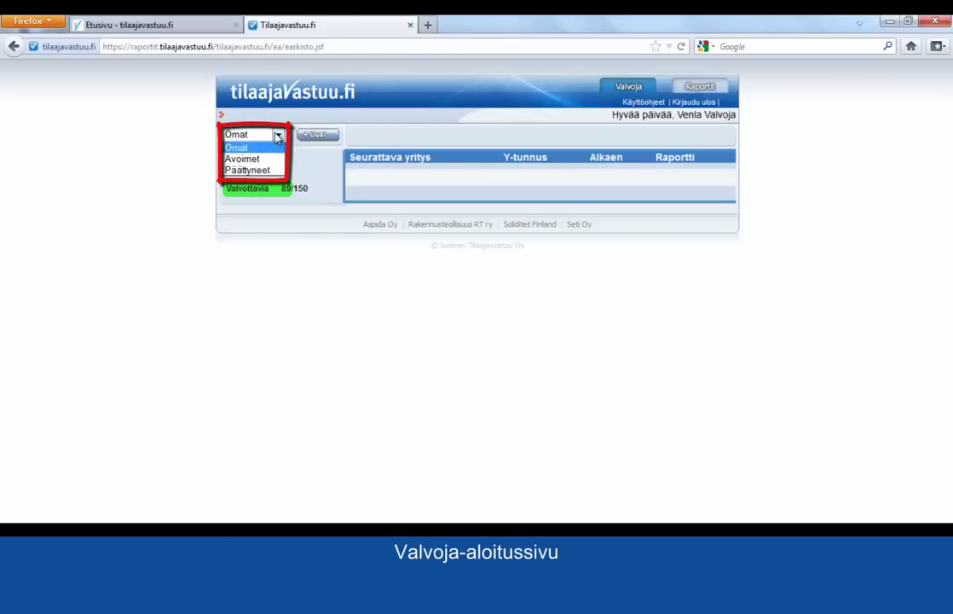
Keep the site list on Omat and go to Käyttäjien hallinta in the Raportit service.
click(278, 138)
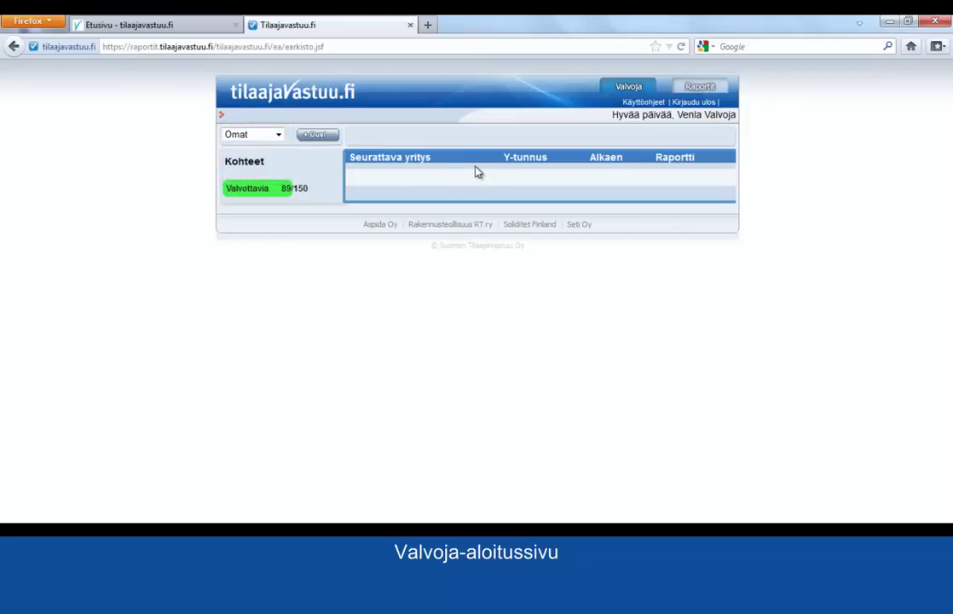
click(699, 88)
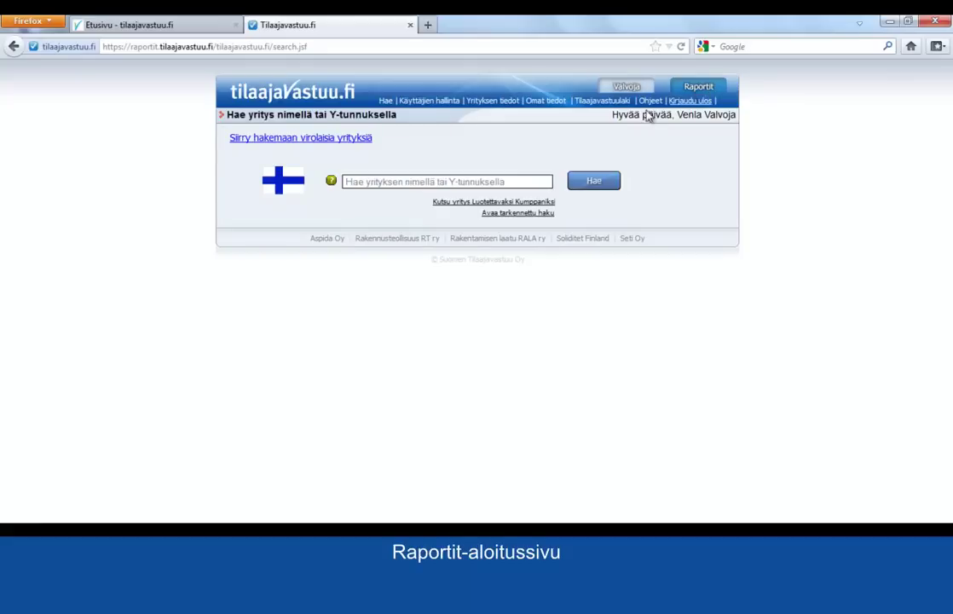
click(441, 102)
Create a Peruskäyttäjä user with the person's name, e-mail, phone 000 and a password.
click(430, 185)
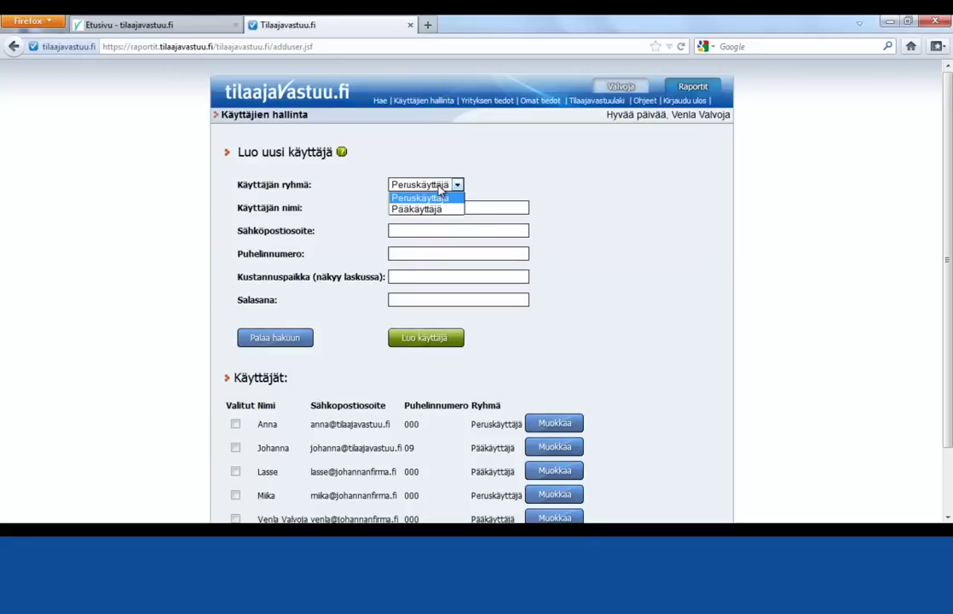
click(439, 192)
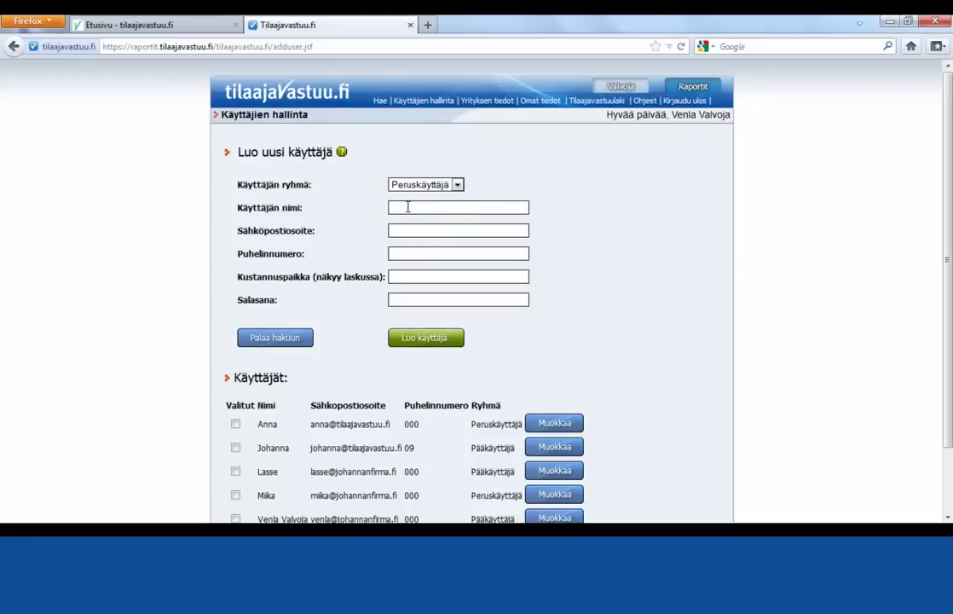
text(Vallu Valvoja)
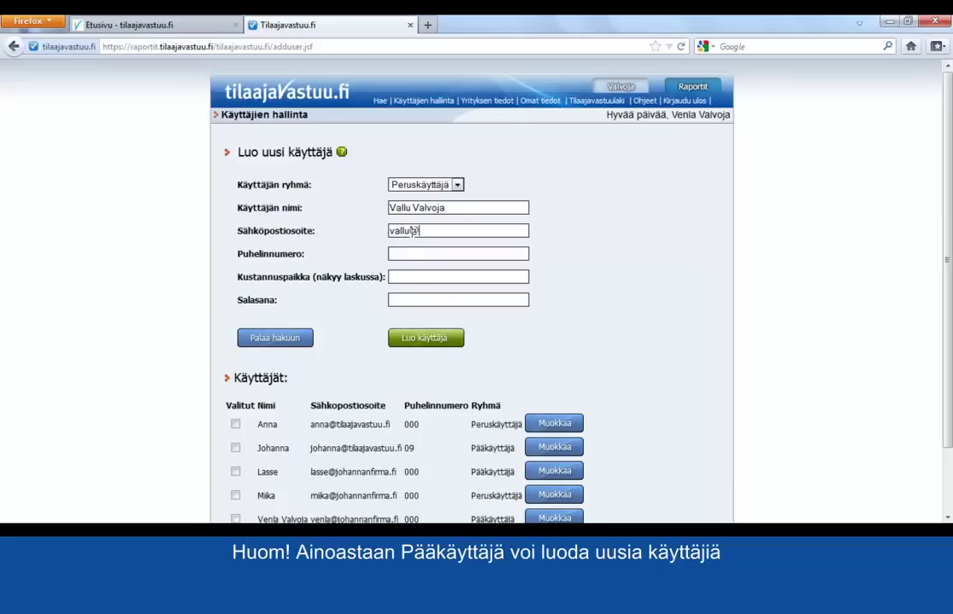
text(ma.fi)
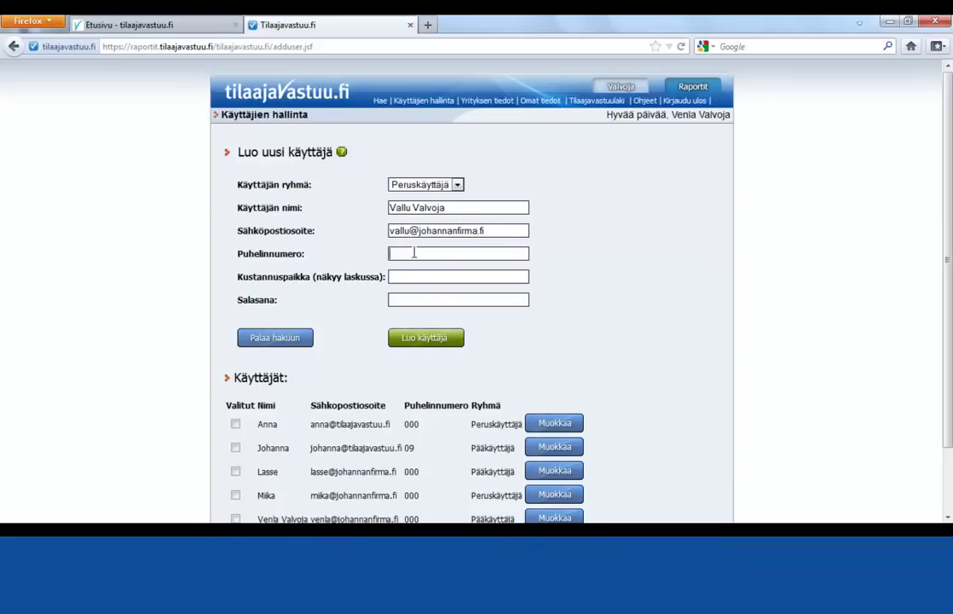
click(413, 253)
text(000)
click(408, 294)
text(•••••••••)
click(416, 345)
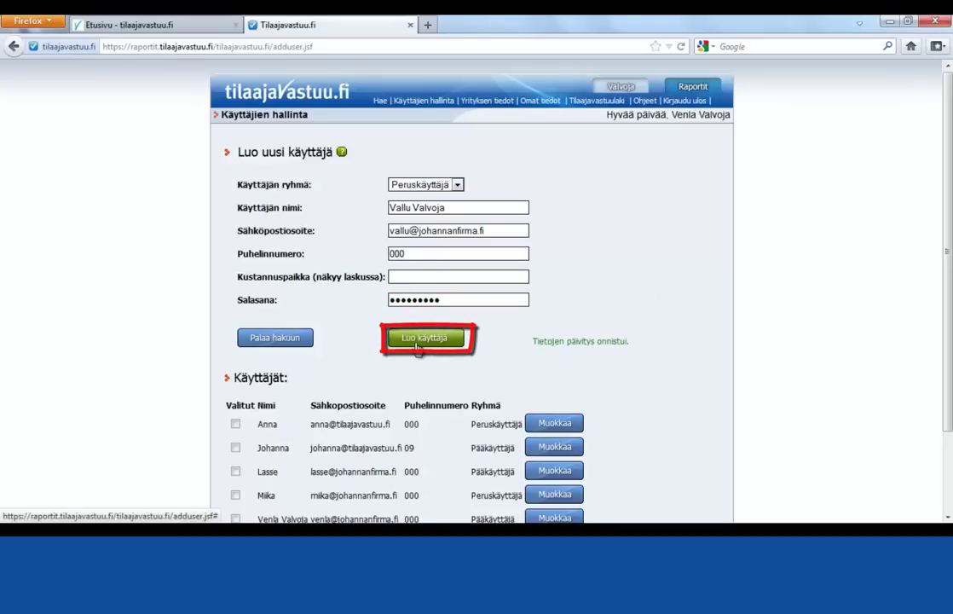
Check the new user in the users list, then go to the Etusivu front page.
drag(946, 273, 945, 366)
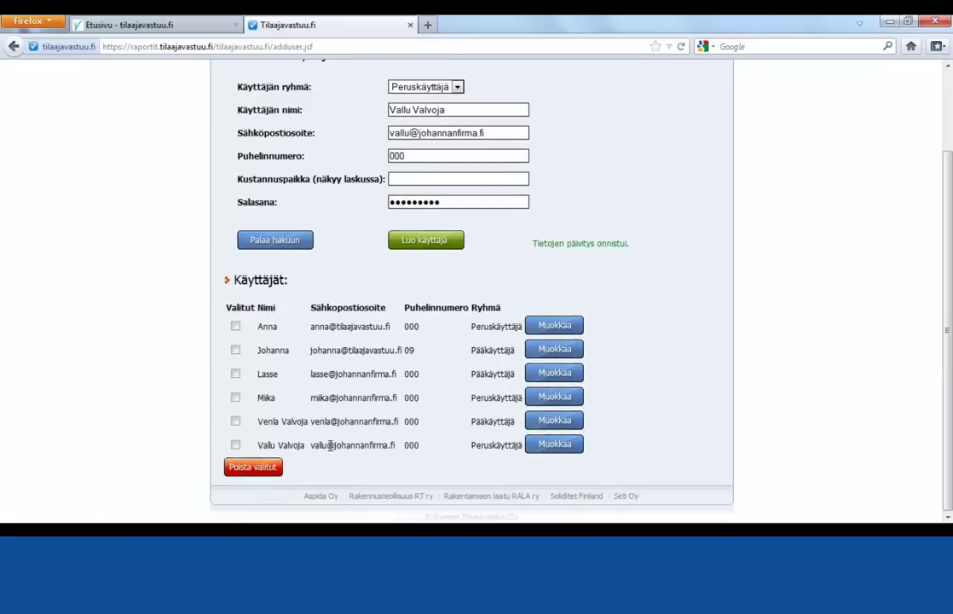
drag(947, 294, 947, 209)
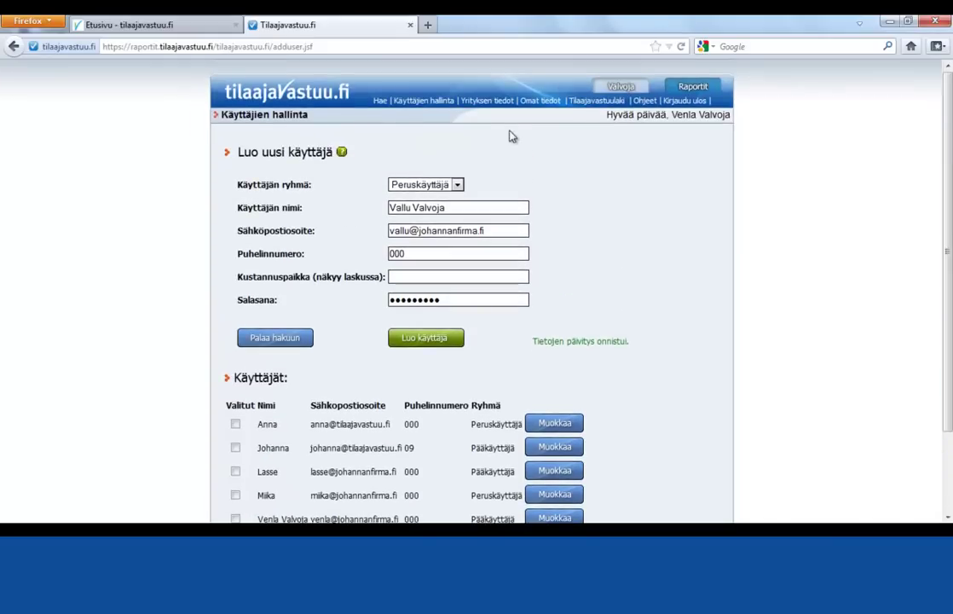
click(156, 23)
mouse_move(538, 162)
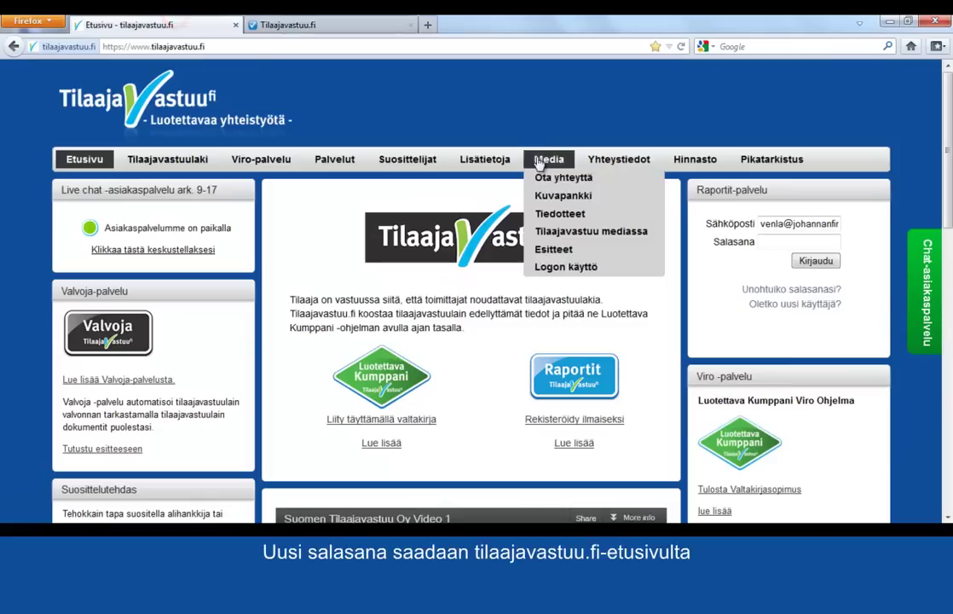
Send a new-password link to the new user's e-mail and return to Käyttäjien hallinta.
click(778, 291)
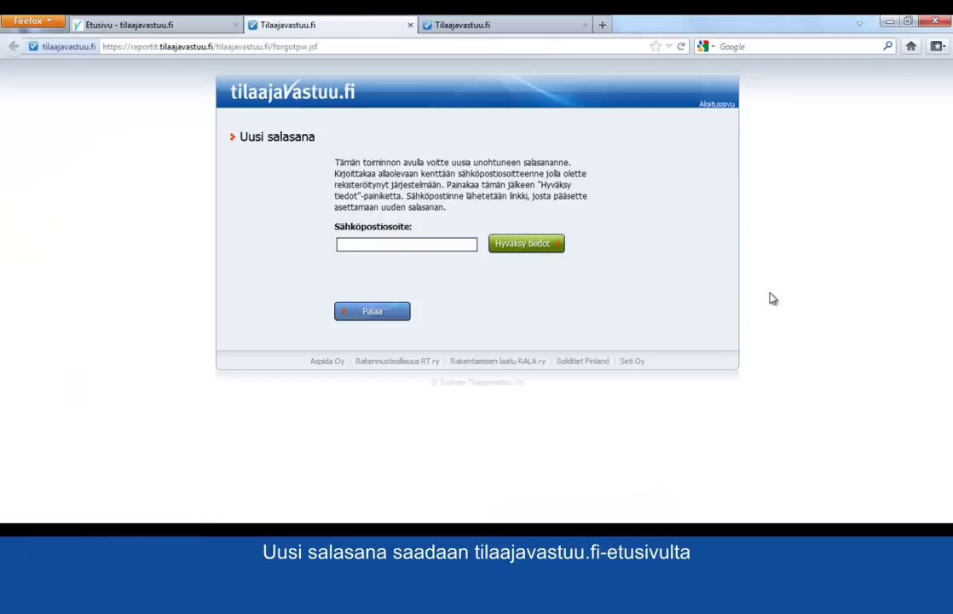
click(546, 247)
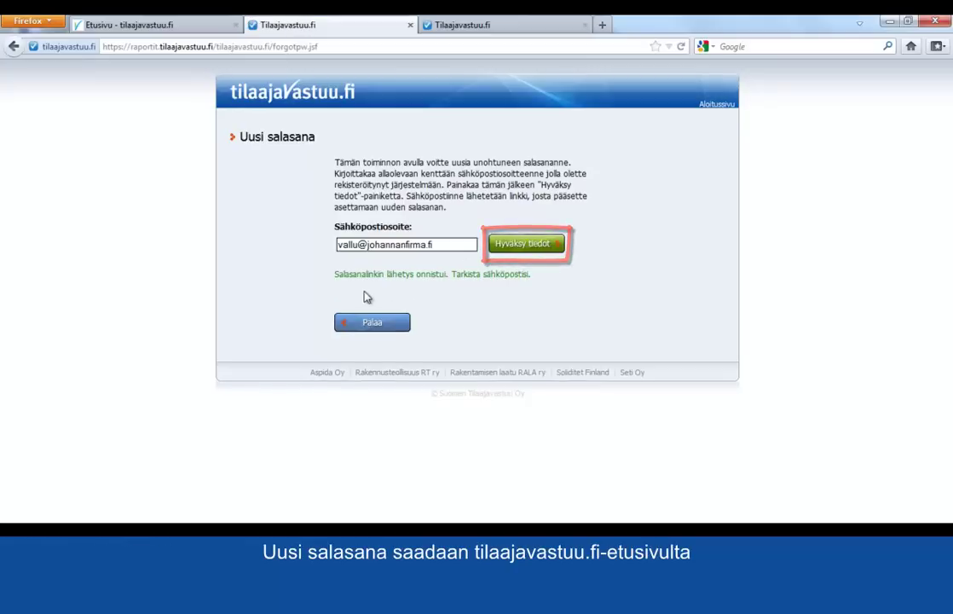
click(410, 25)
click(338, 26)
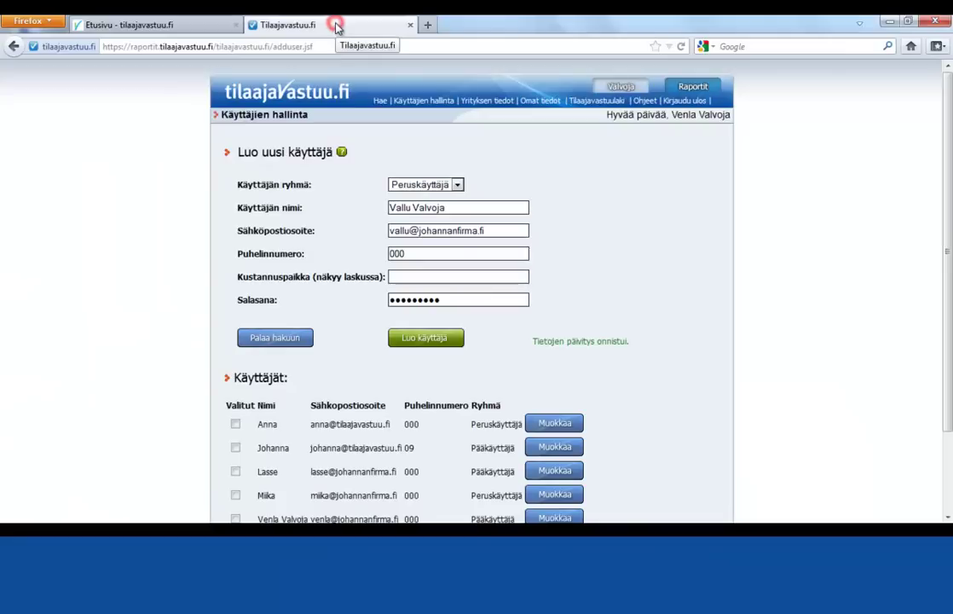
Add the new user to the Valvoja-palvelun käyttäjät on the Valvoja service management page.
click(494, 103)
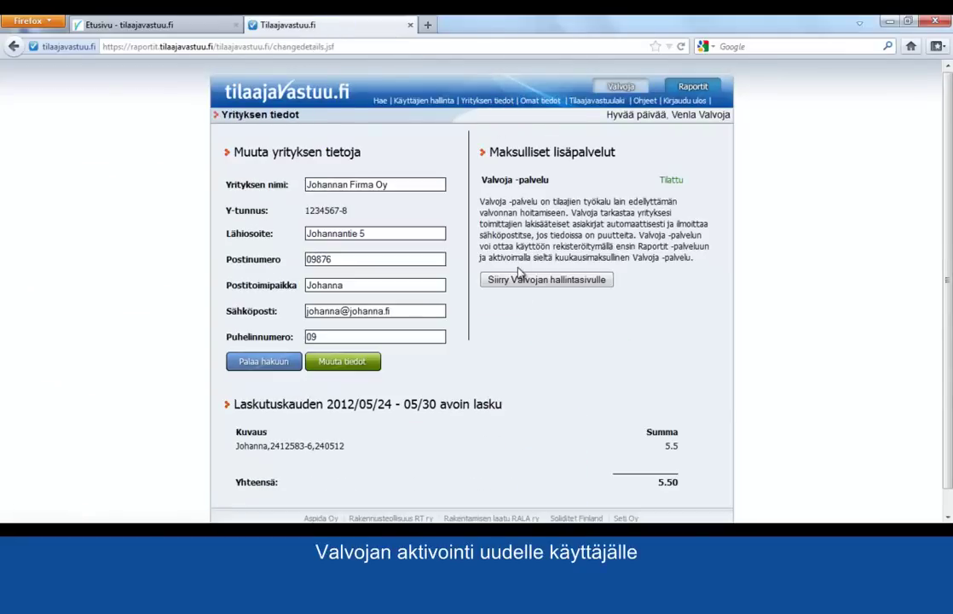
click(520, 281)
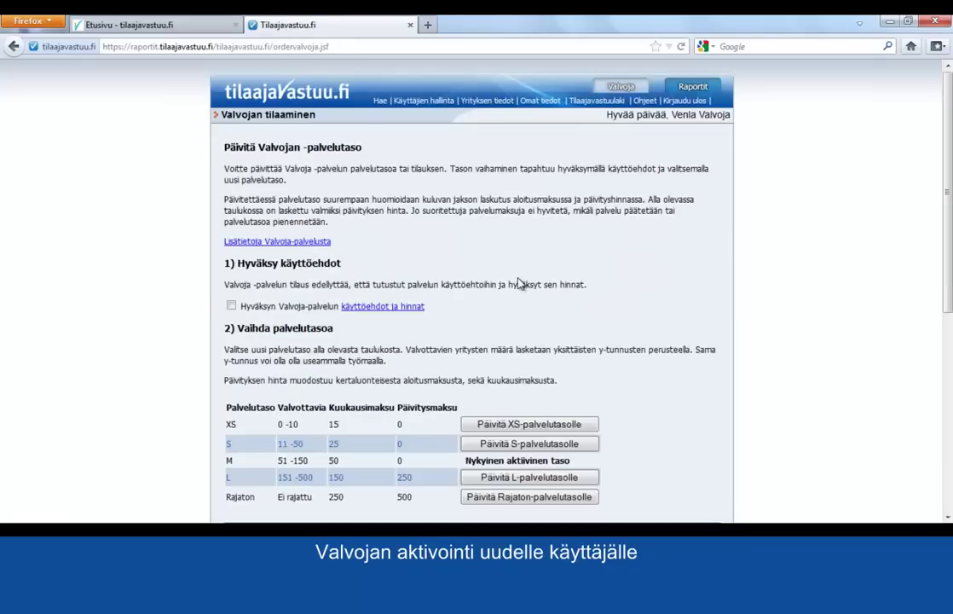
drag(948, 167, 947, 342)
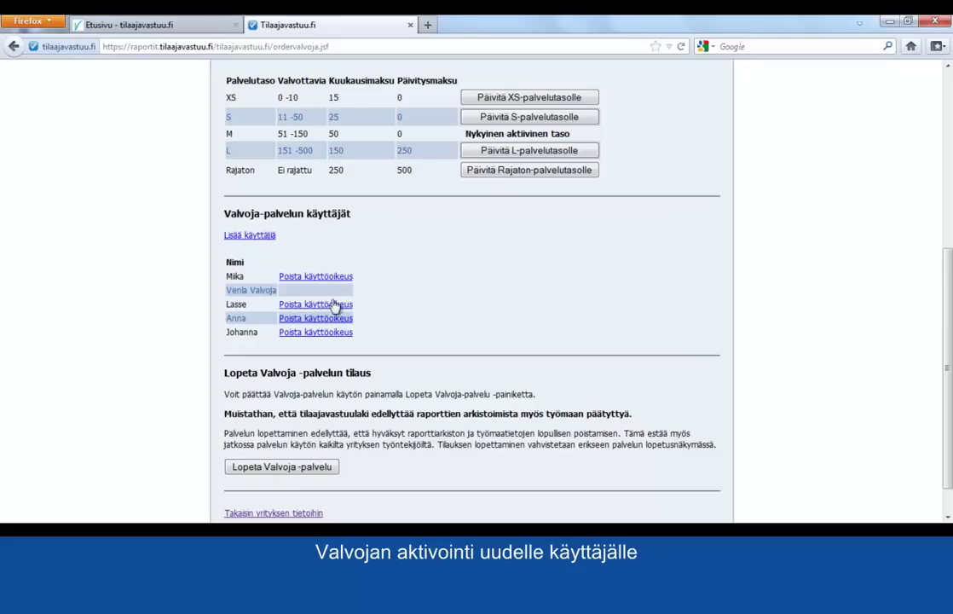
click(260, 238)
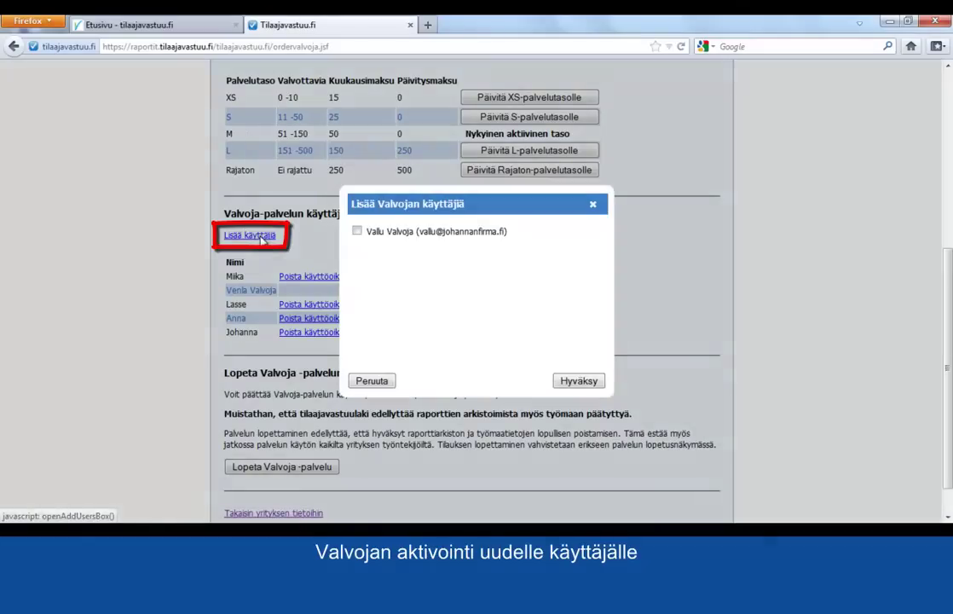
click(357, 232)
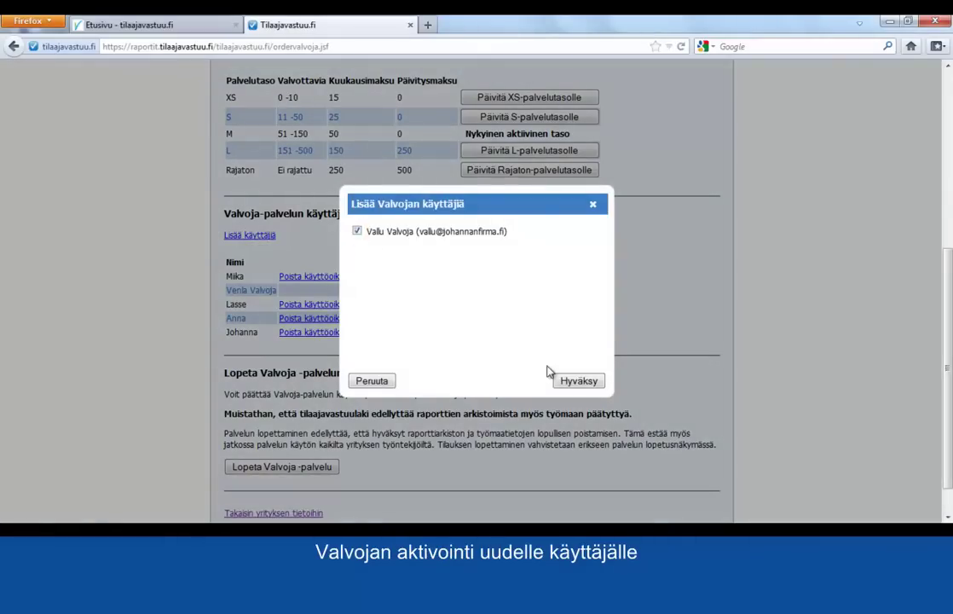
click(579, 382)
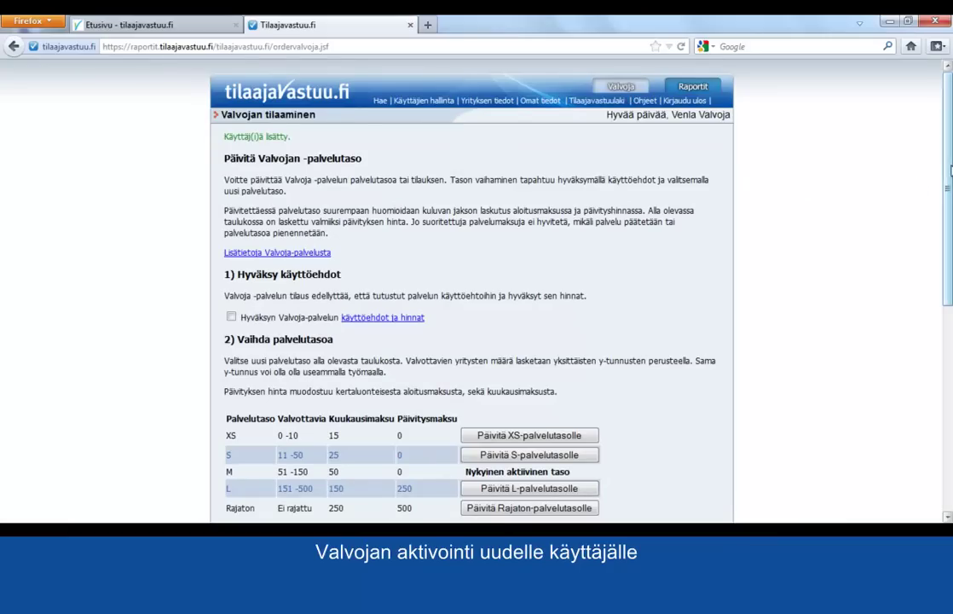
Return to the Valvoja monitoring view, where the followed-companies list is still empty.
scroll(827, 256, down, 8)
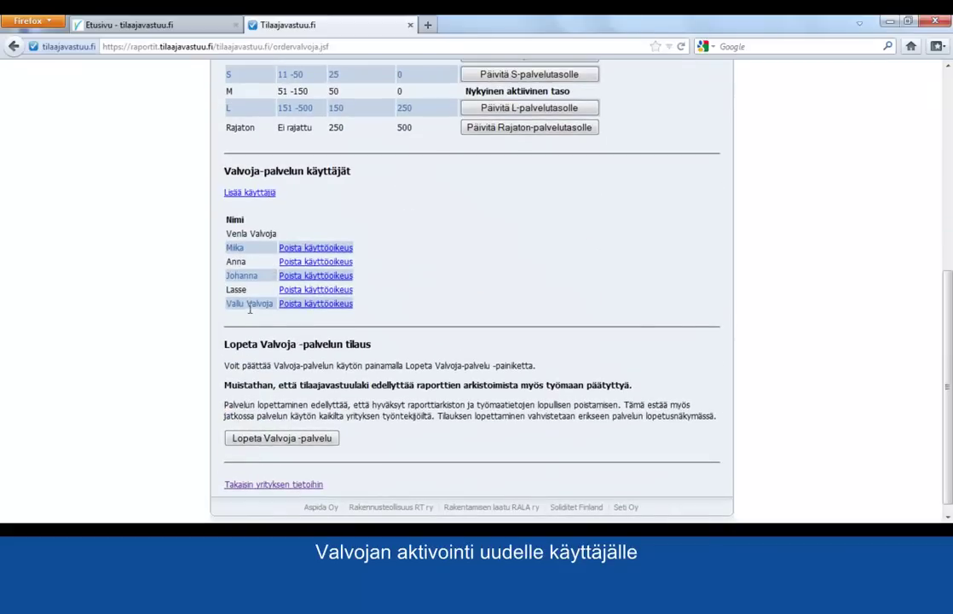
scroll(944, 332, up, 3)
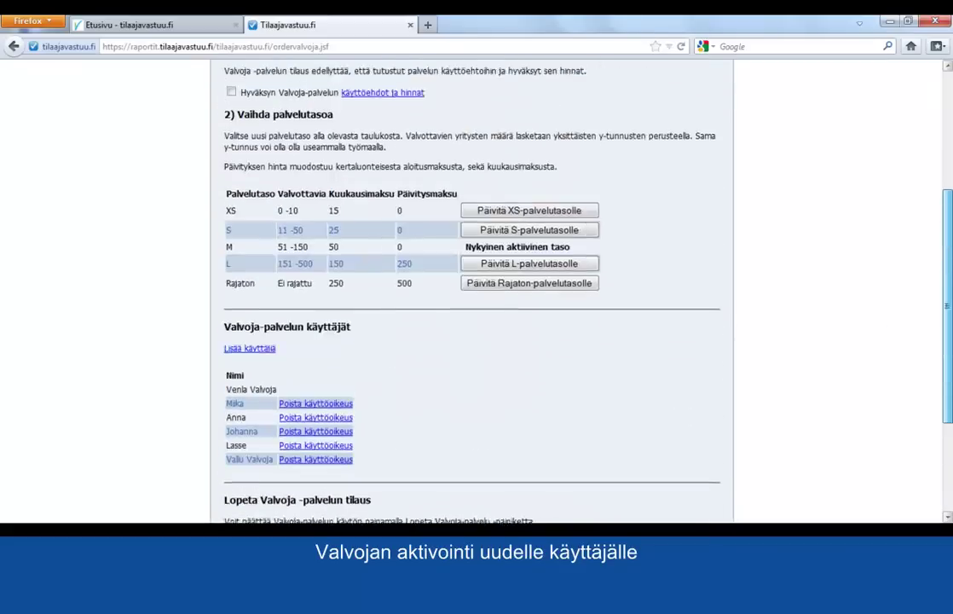
scroll(650, 75, up, 5)
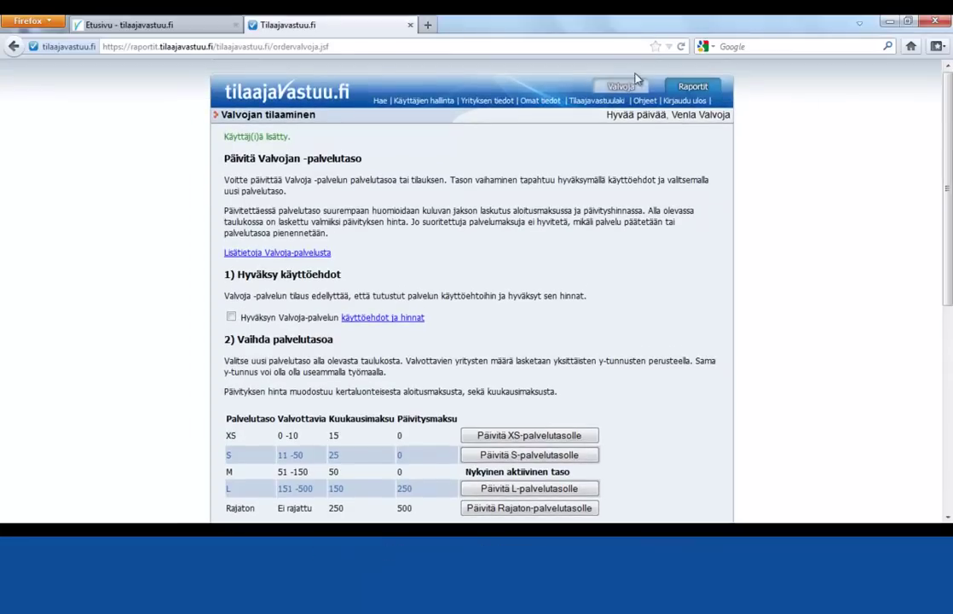
click(621, 88)
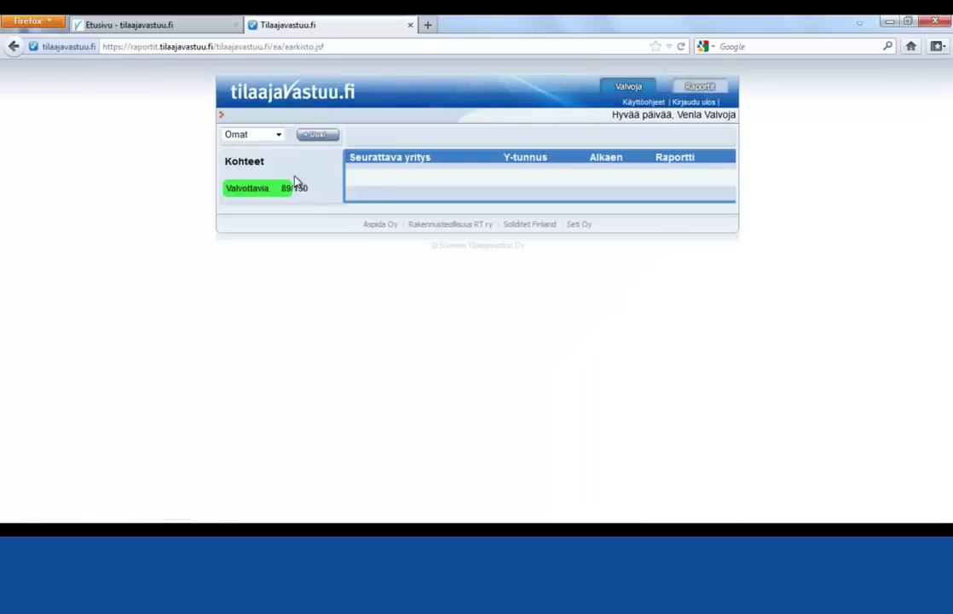
Create site Työmaa 1 running 30.05.2012–24.05.2018 with the supervisor as responsible person.
click(315, 135)
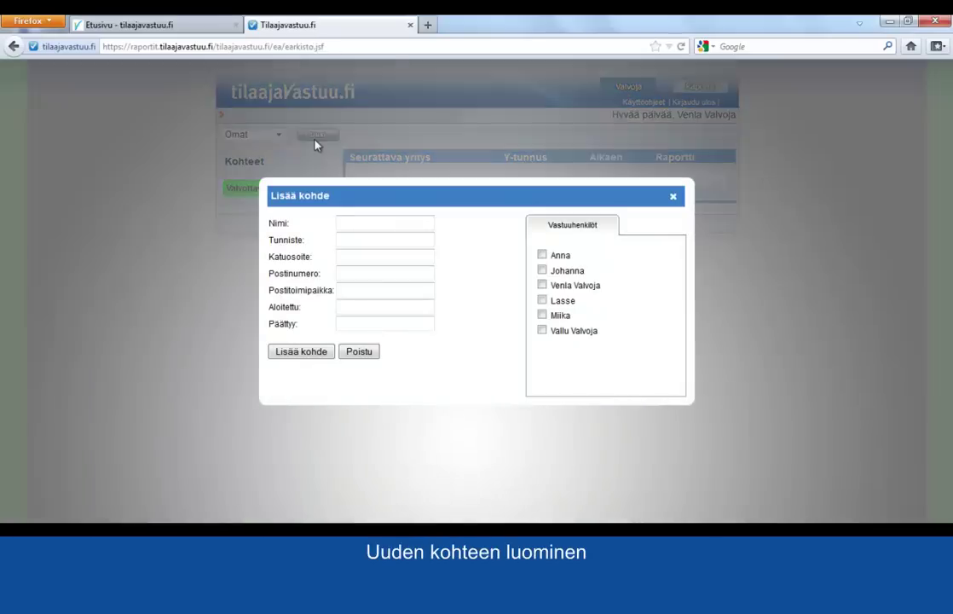
click(349, 229)
text(Työmaa 1)
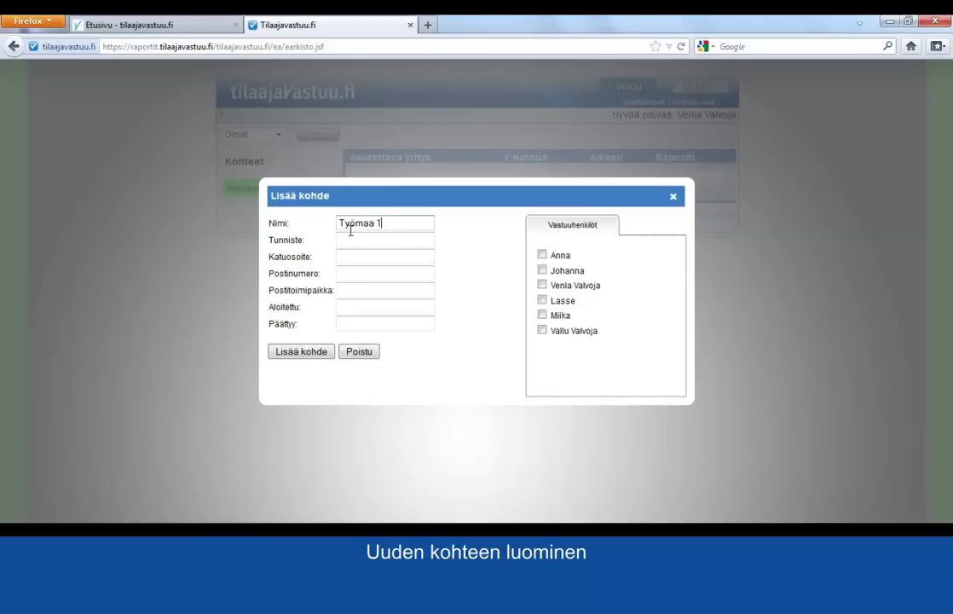
click(347, 307)
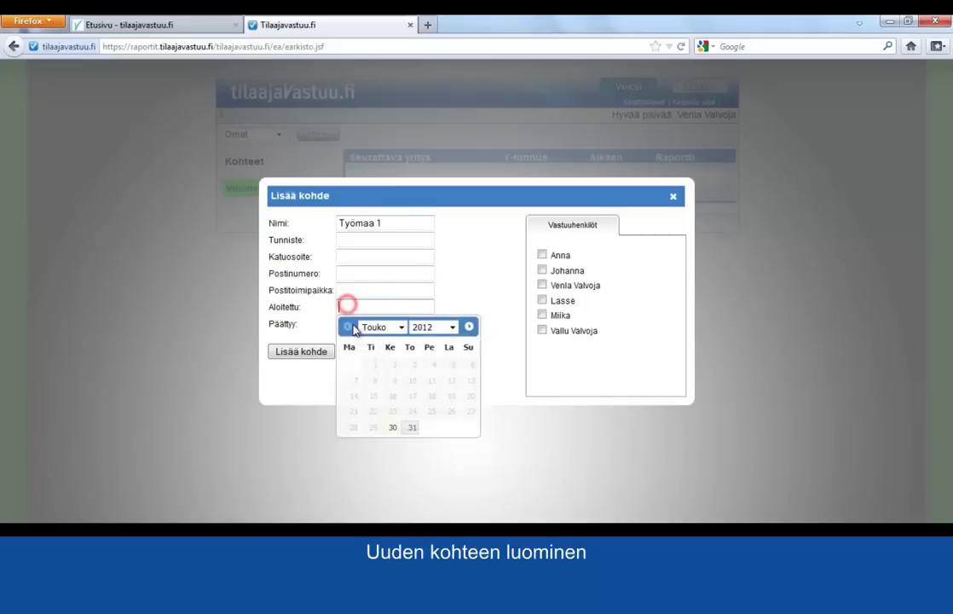
click(393, 426)
click(391, 326)
click(430, 344)
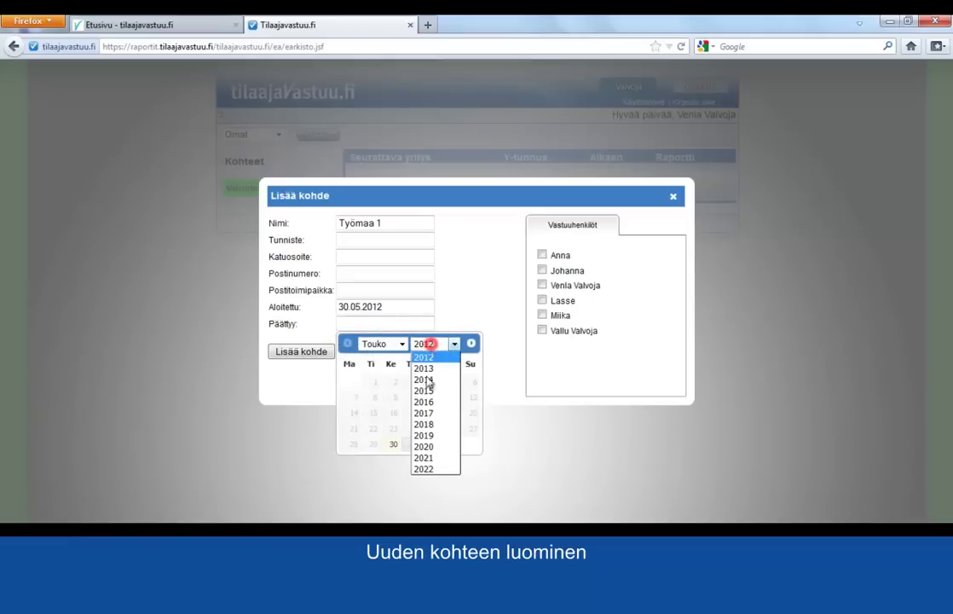
click(423, 423)
click(417, 429)
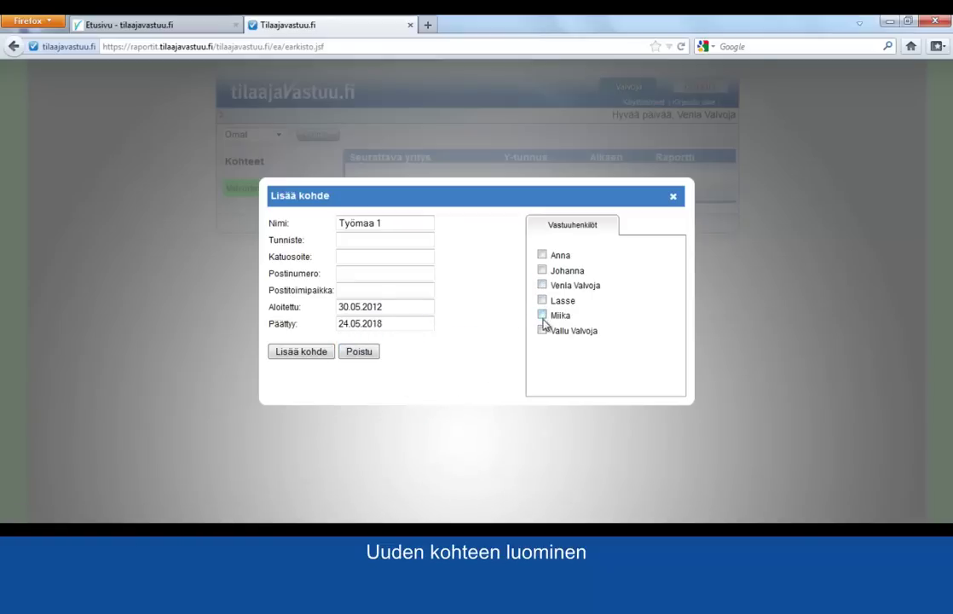
click(543, 285)
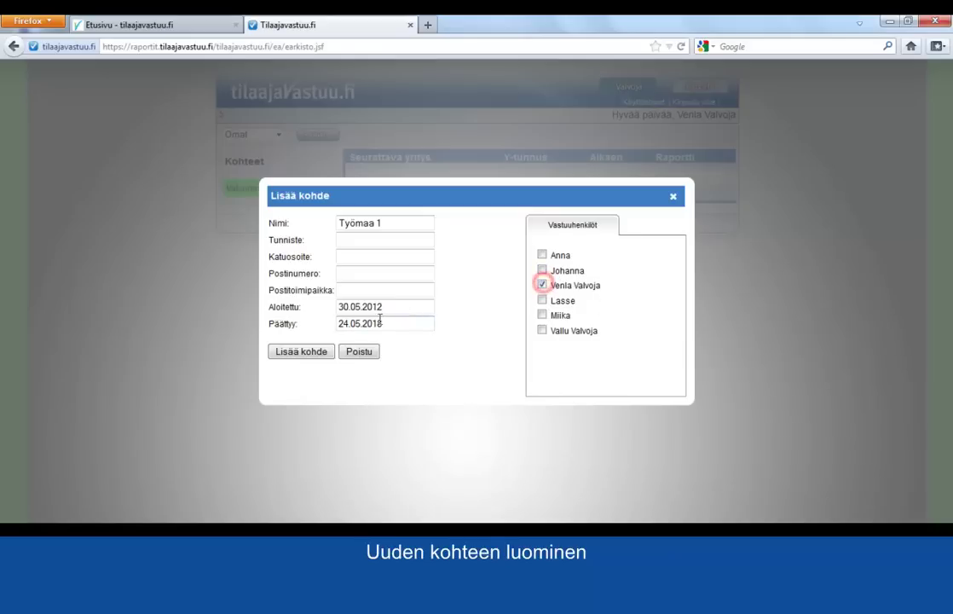
click(309, 357)
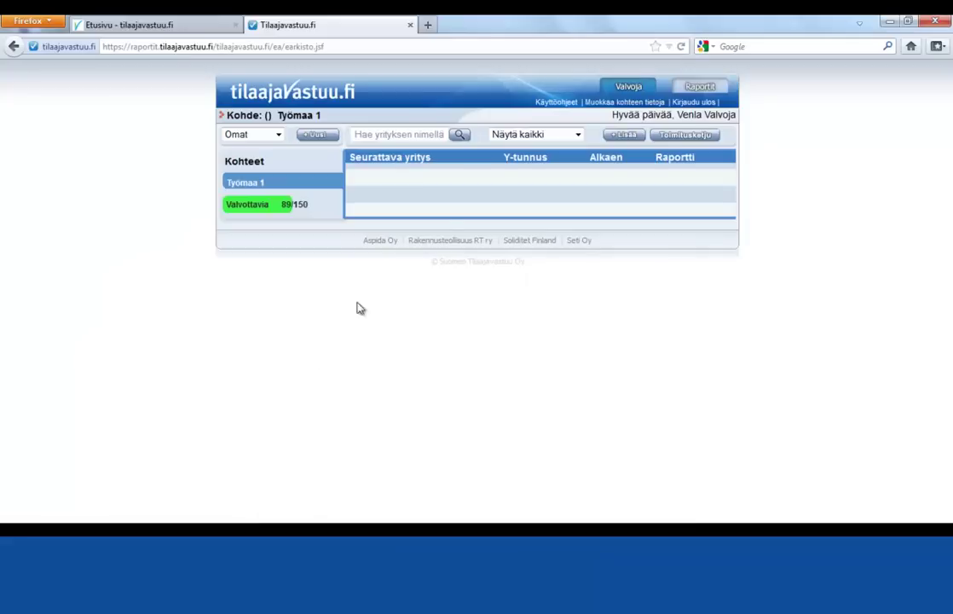
Add Suomen Tilaajavastuu Oy as a monitored contract partner at Työmaa 1, then reopen Lisää.
click(628, 136)
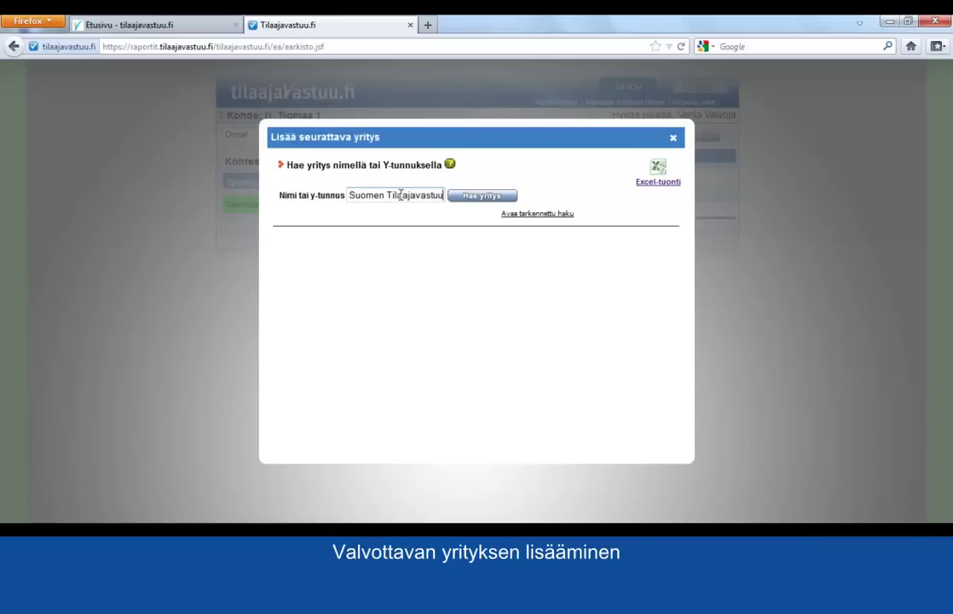
click(455, 199)
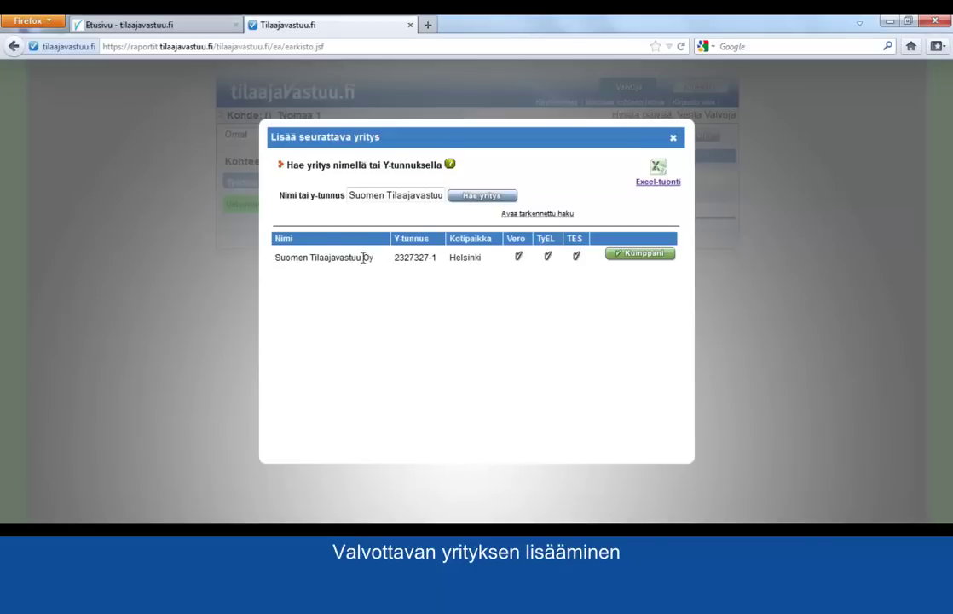
click(618, 255)
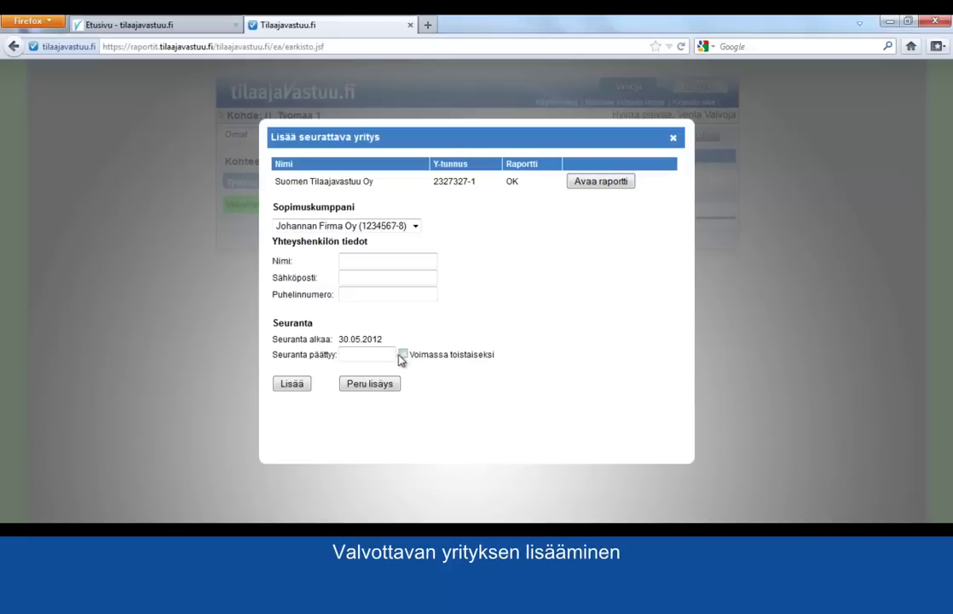
click(284, 384)
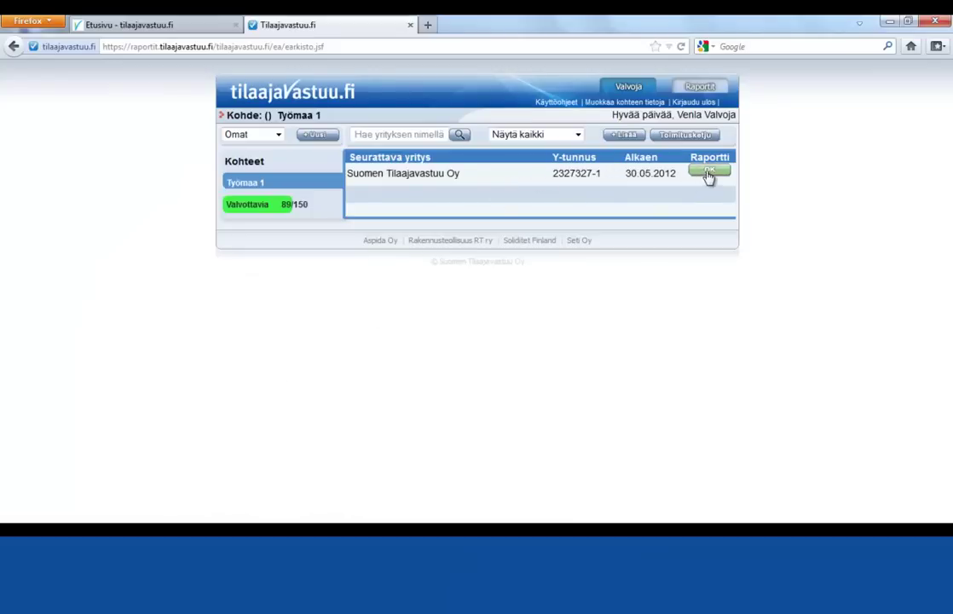
click(623, 136)
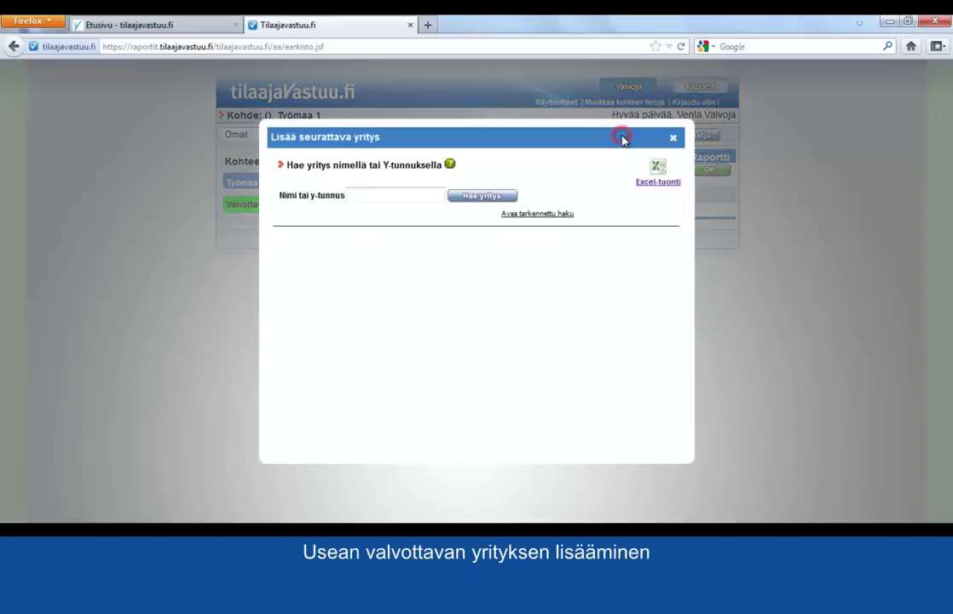
Download the yrityslista.xls template via Excel-tuonti and open it in Excel.
click(648, 186)
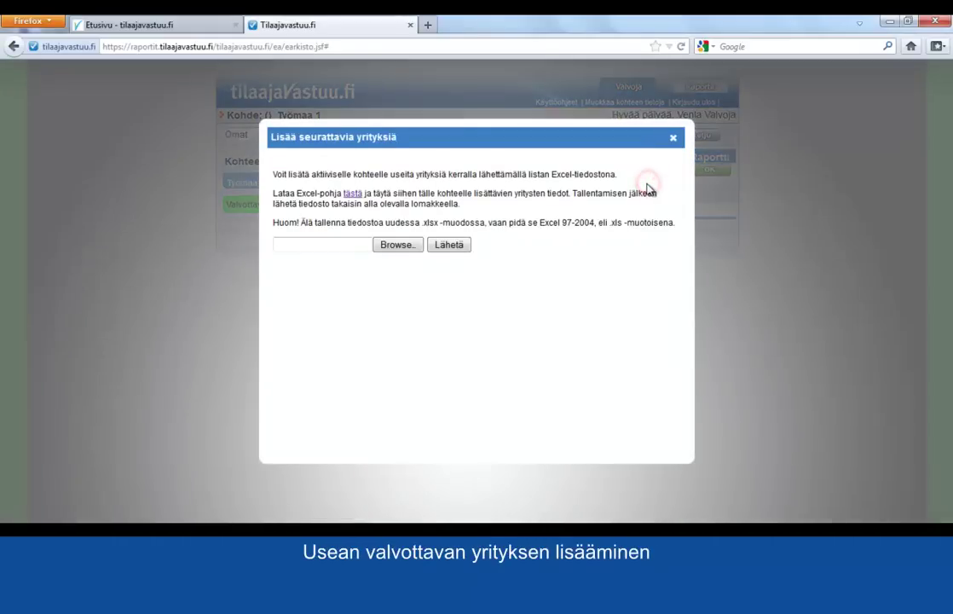
click(353, 194)
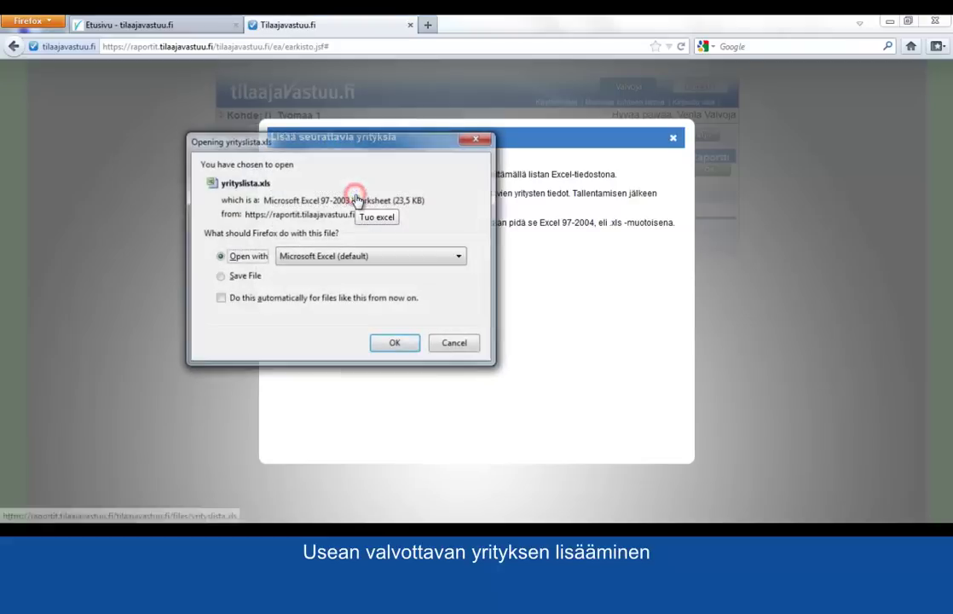
click(395, 343)
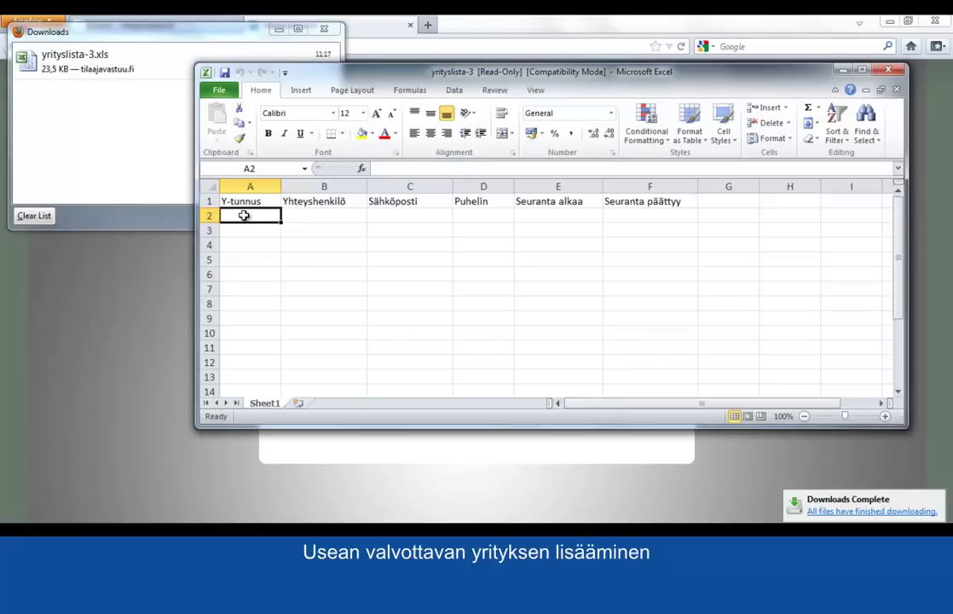
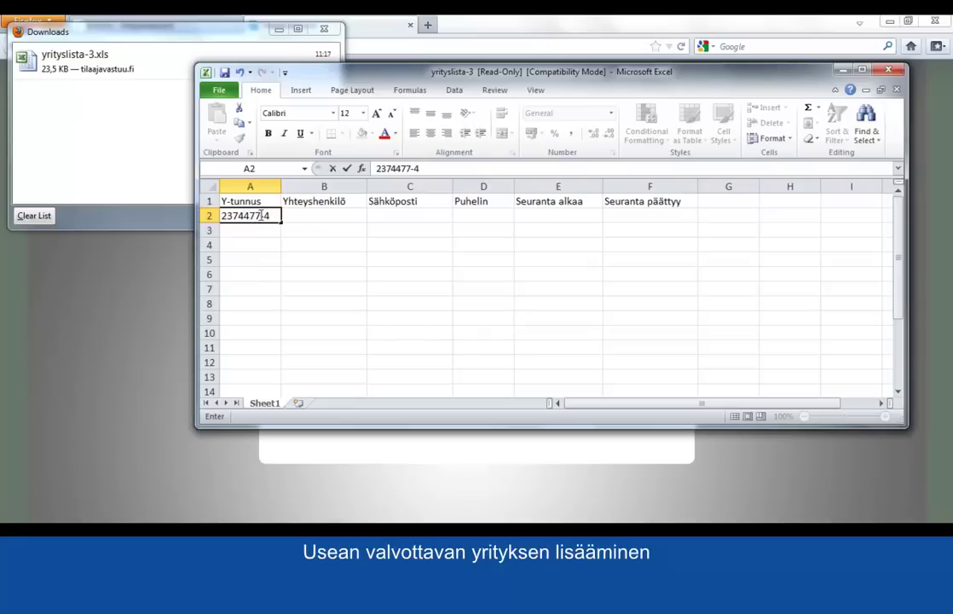
key(Return)
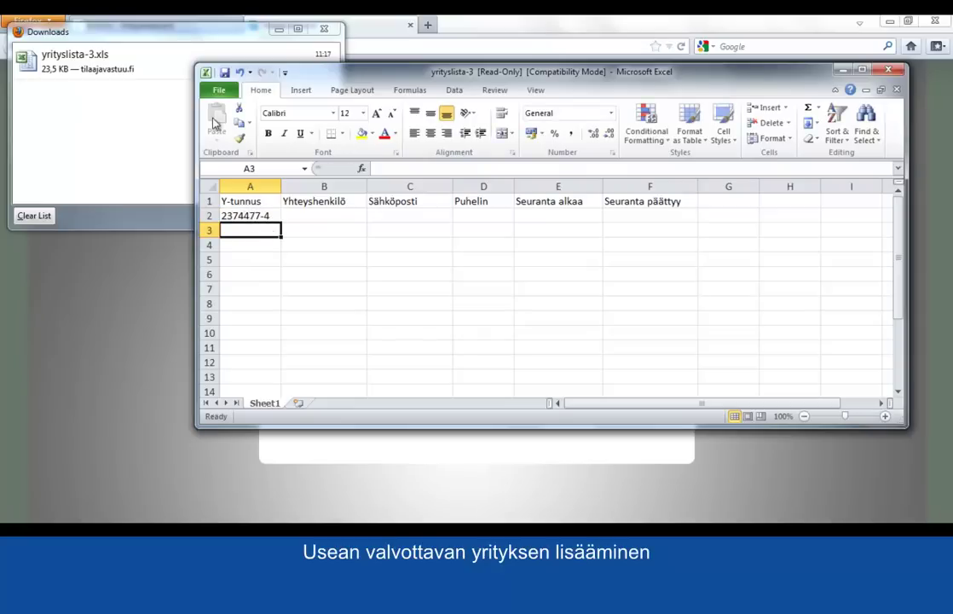
click(225, 92)
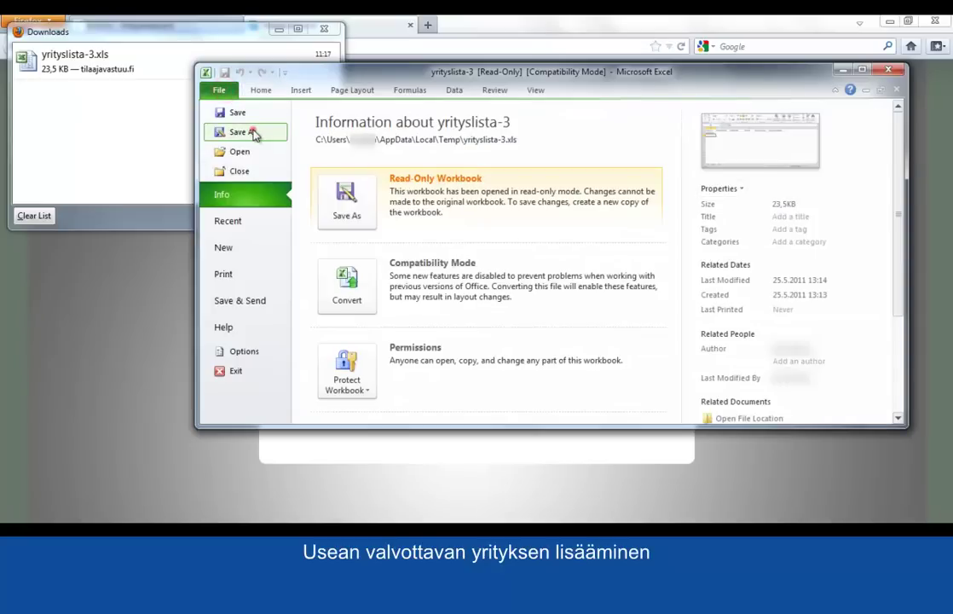
click(253, 133)
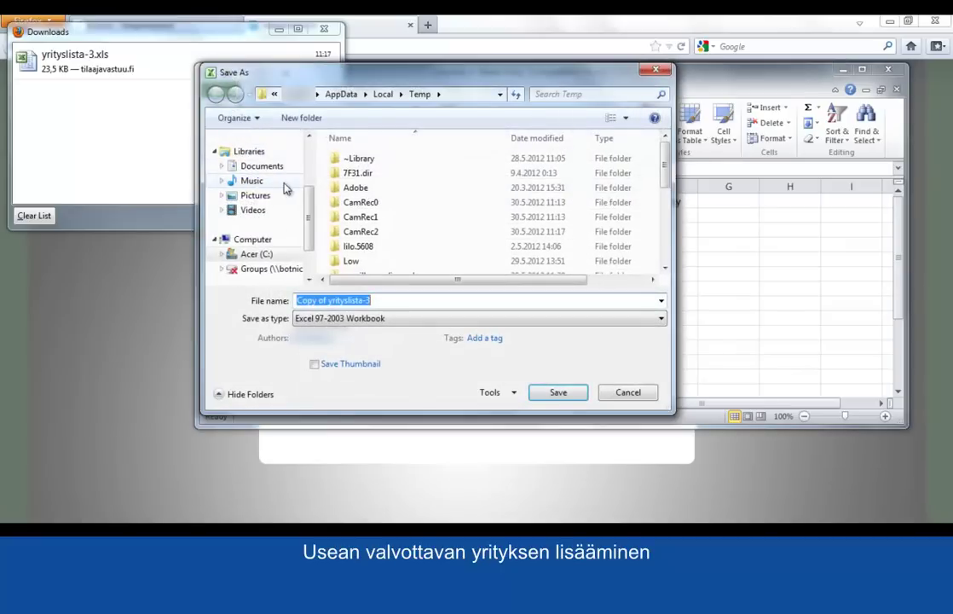
drag(309, 200, 308, 153)
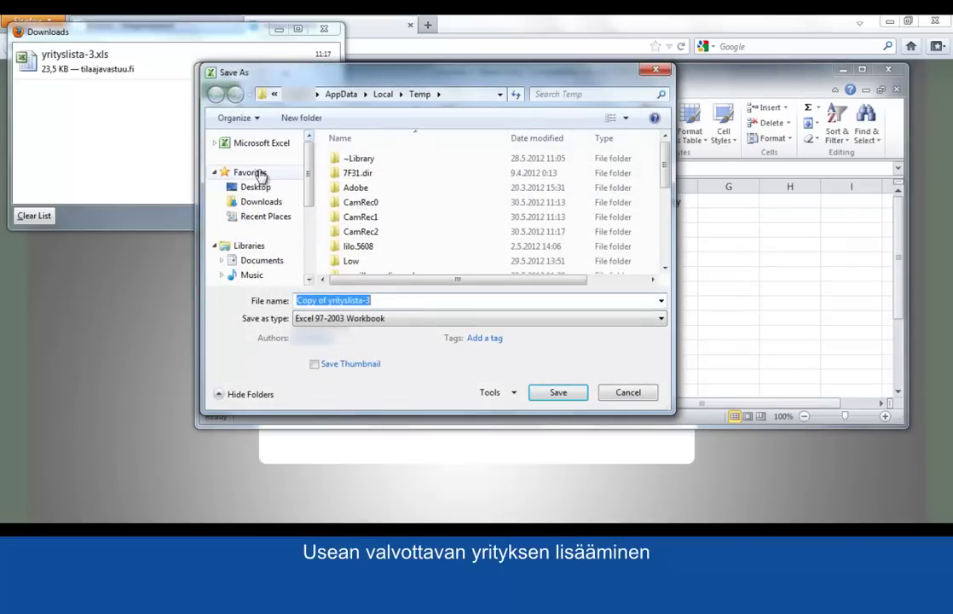
click(258, 173)
click(557, 394)
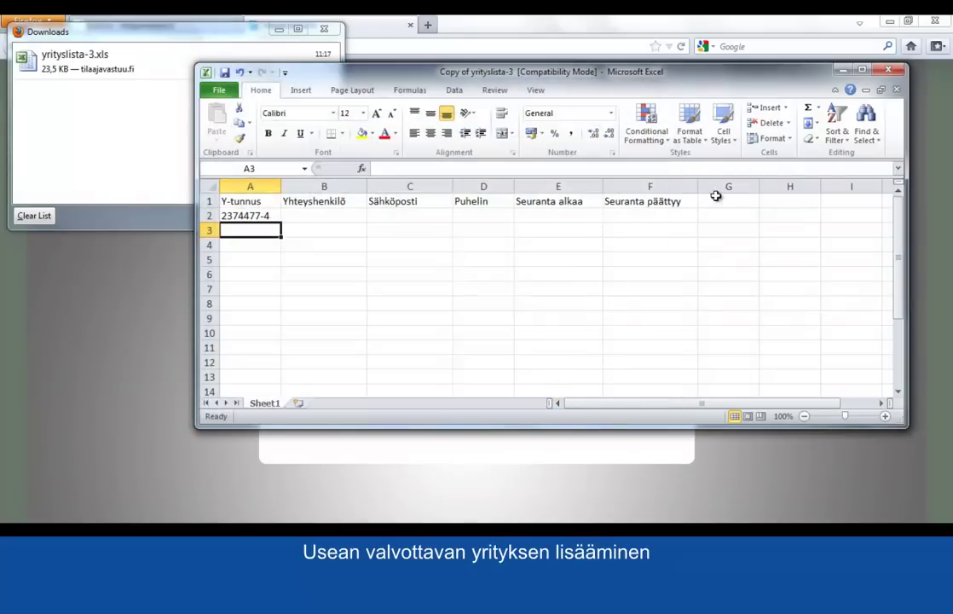
click(888, 72)
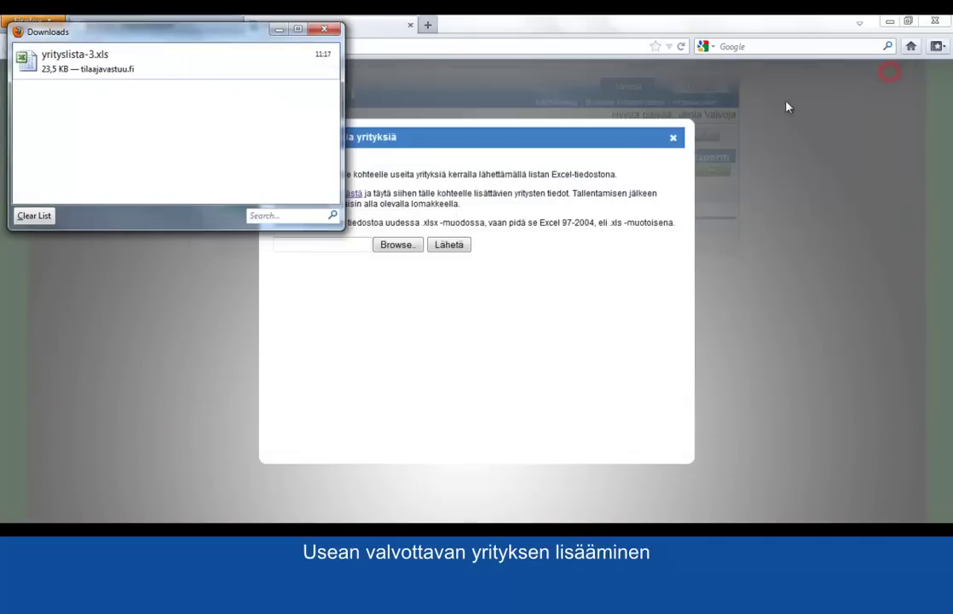
click(515, 164)
click(397, 247)
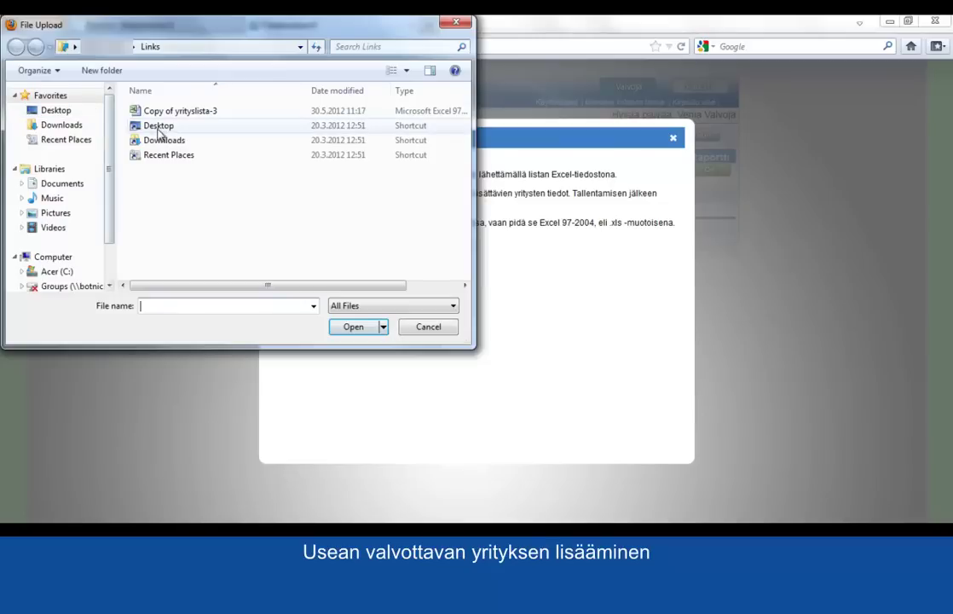
click(181, 113)
click(354, 326)
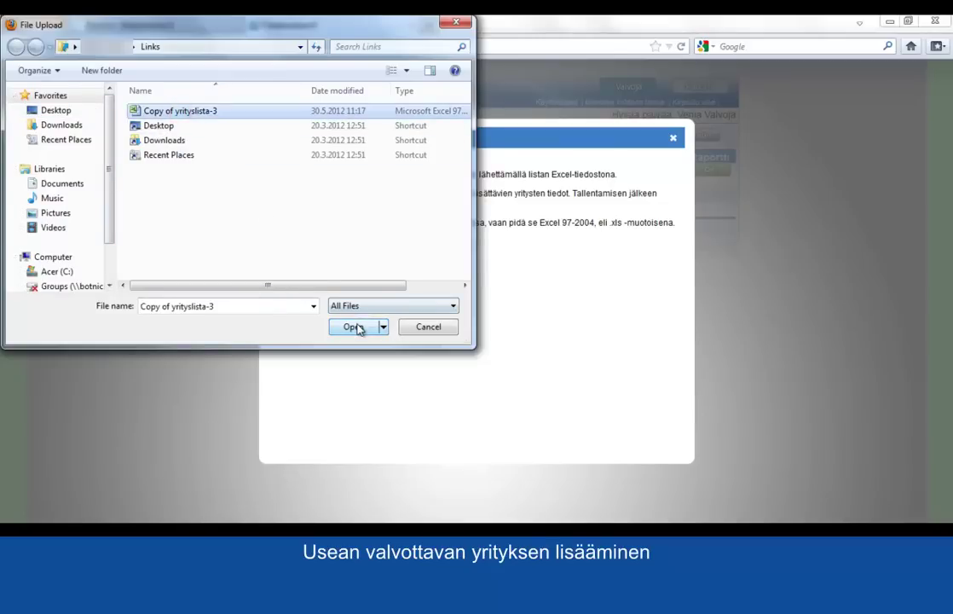
click(457, 249)
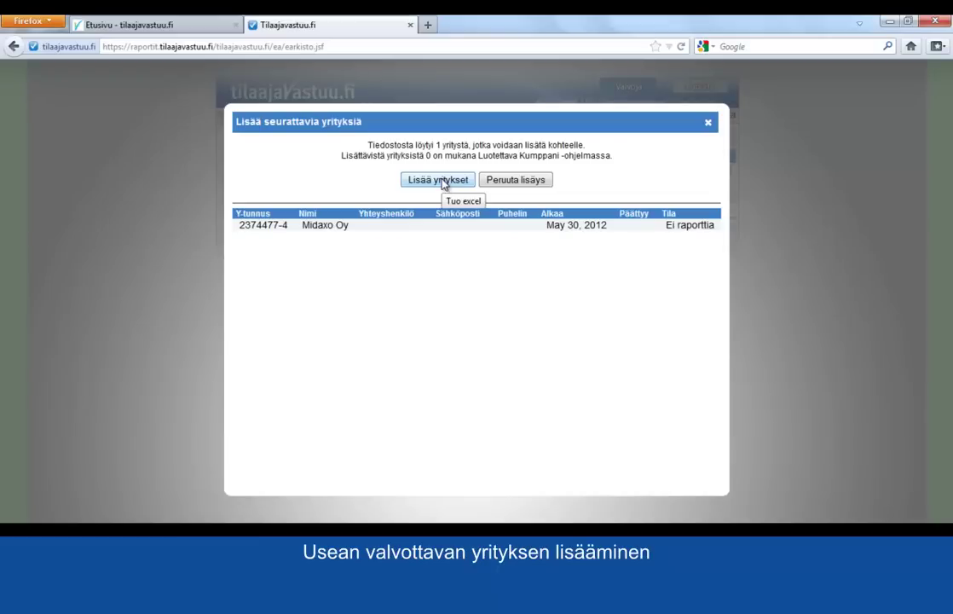
click(441, 181)
click(503, 187)
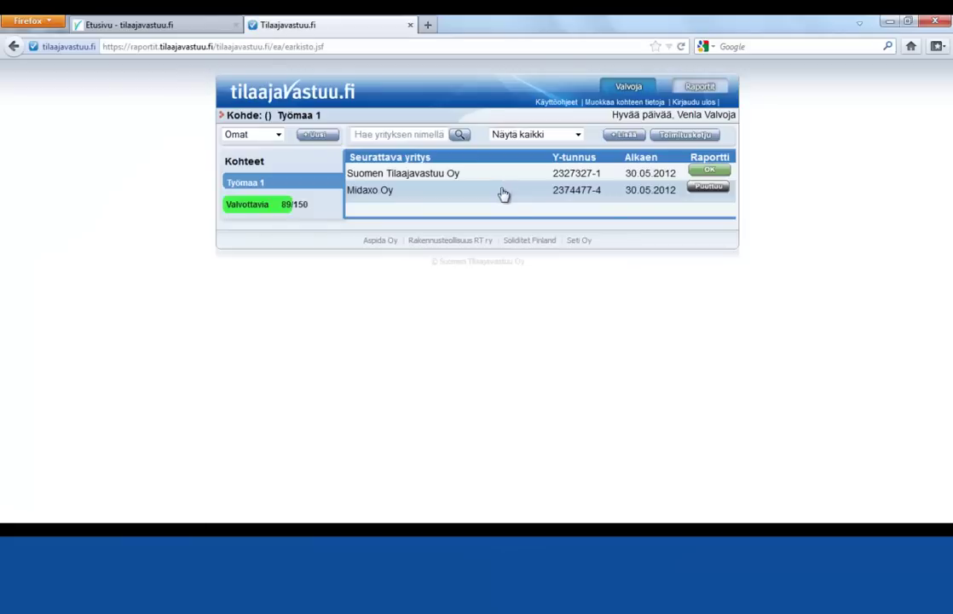
Start a Lähetä kutsu invitation for Midaxo Oy with a note that they're not yet in Luotettava Kumppani.
click(719, 191)
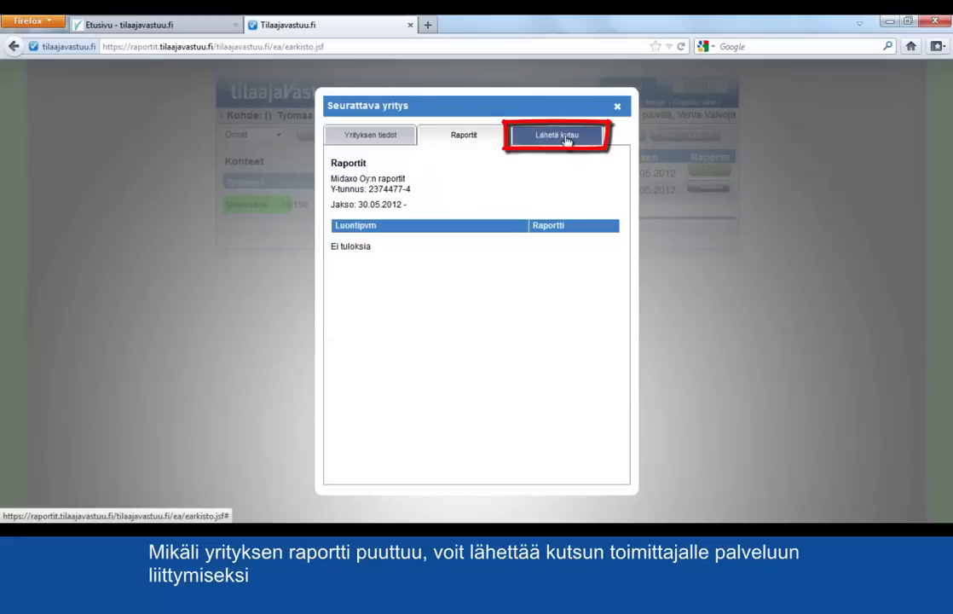
click(566, 138)
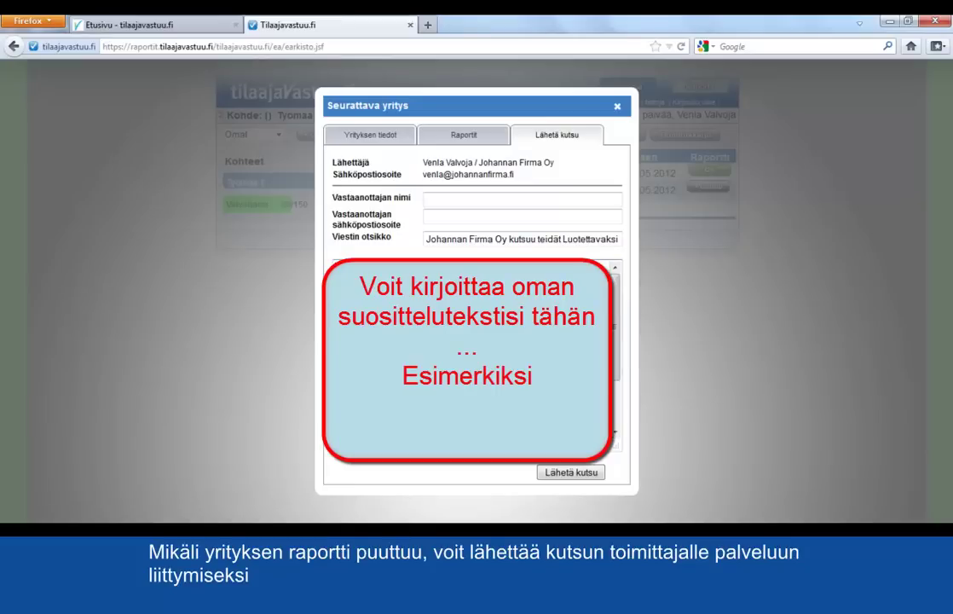
click(337, 288)
text(Huomasin, ettette viel)
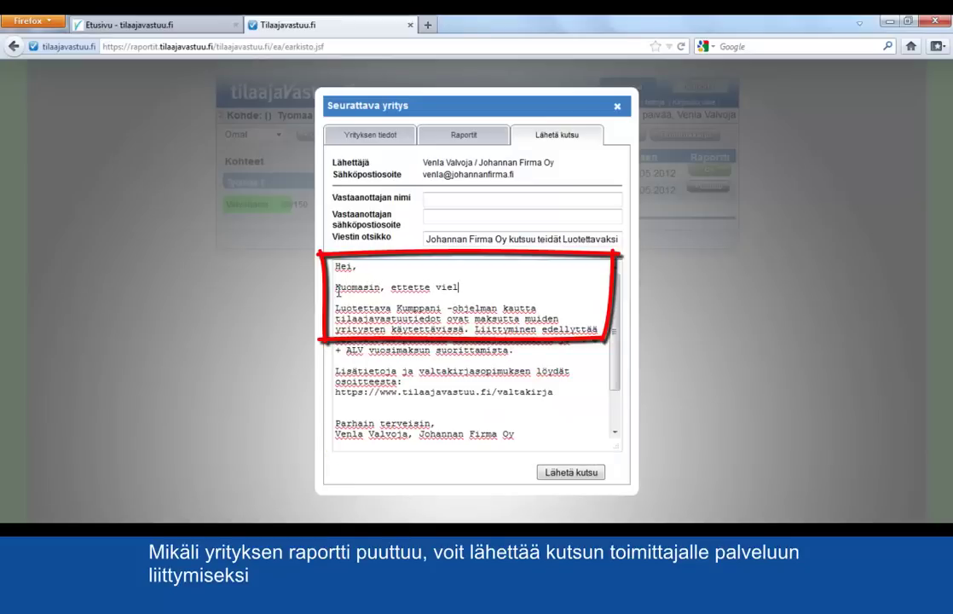
text(ä ole Luotettava Kumppan)
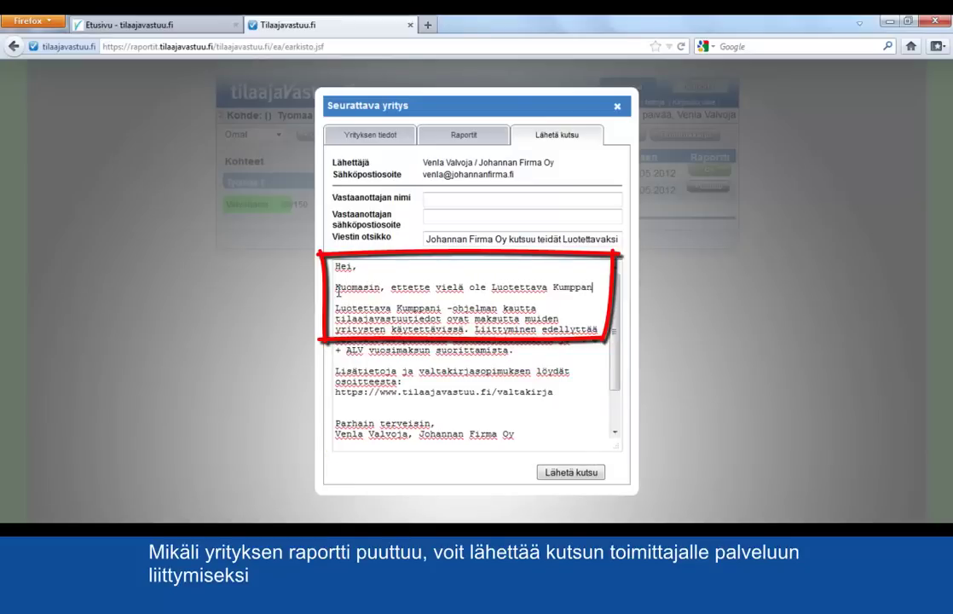
text(i -ohjelmassa. Tässä ohjeet)
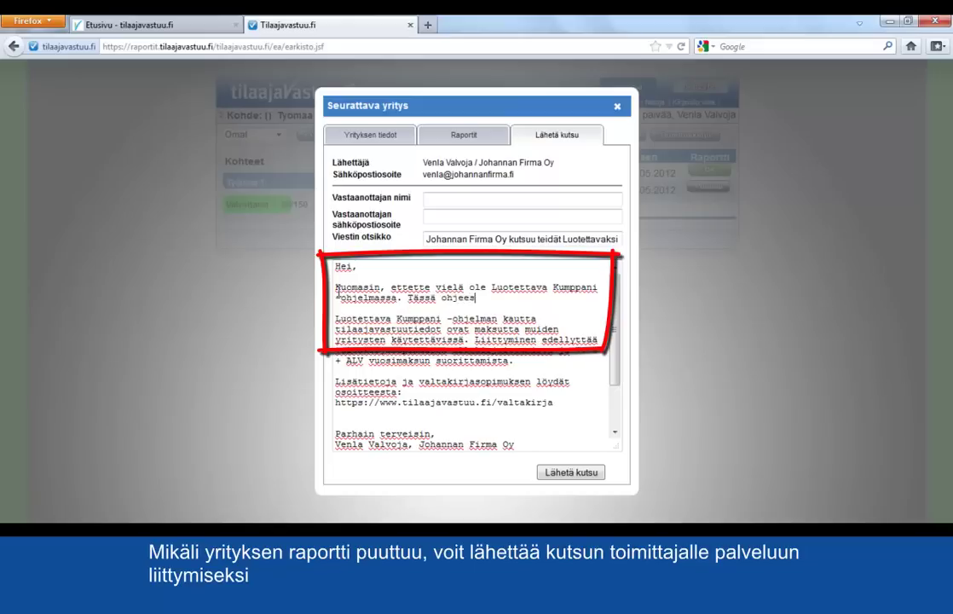
text( siitä miten pystytte liittymään.)
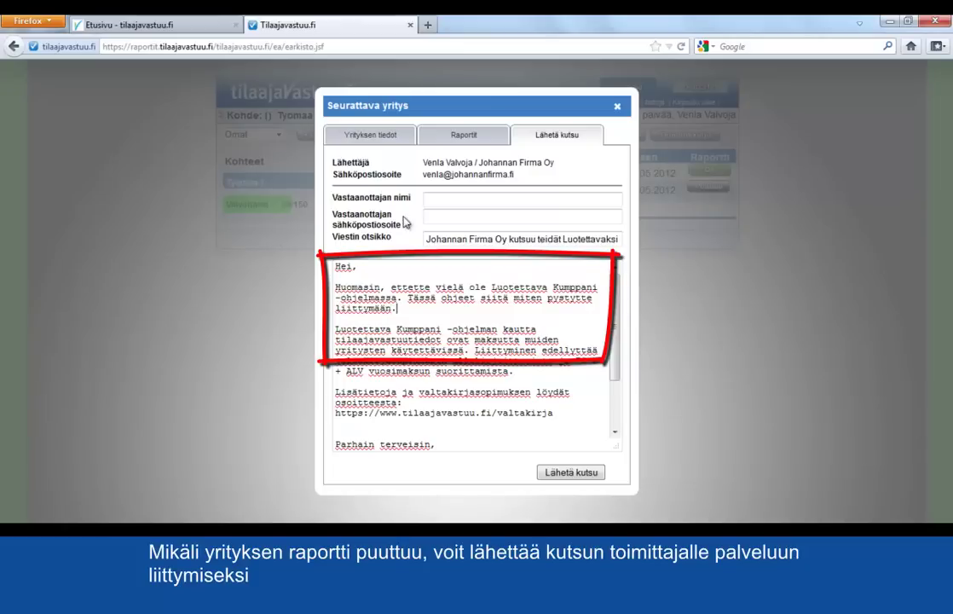
Fill in the recipient's name and e-mail address, send the invitation, and close the company window.
click(448, 203)
click(448, 218)
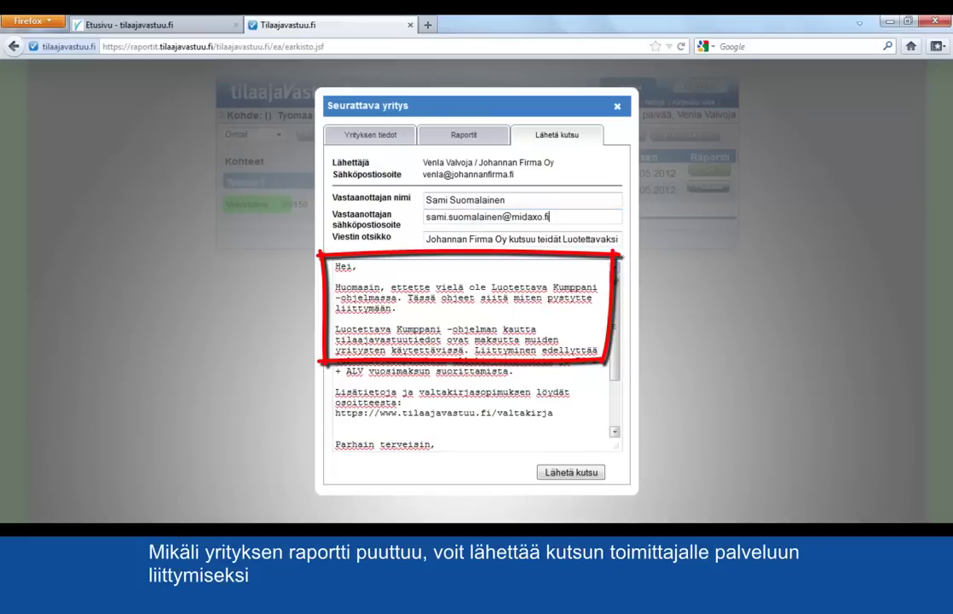
click(569, 474)
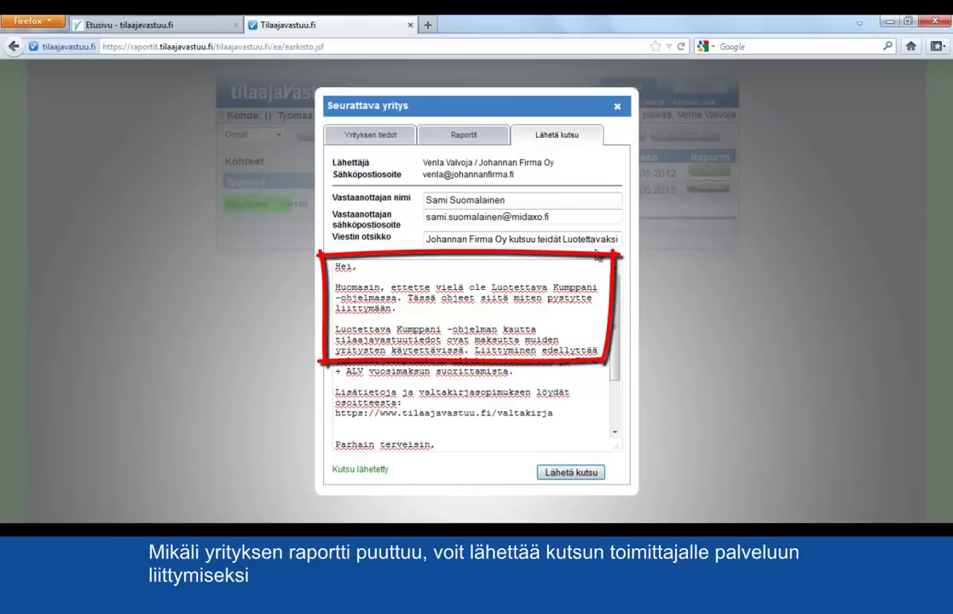
click(617, 107)
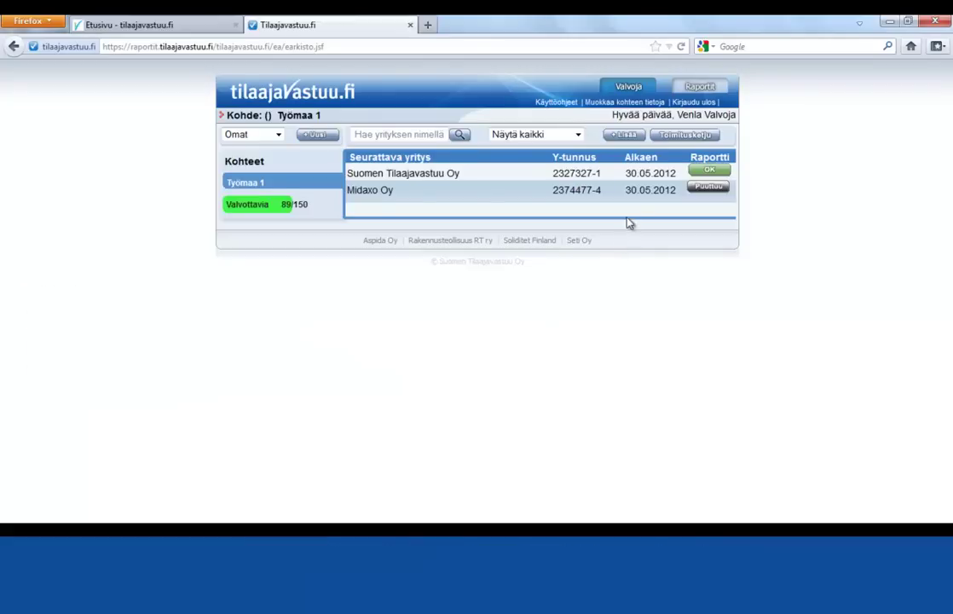
Open Suomen Tilaajavastuu Oy's 18.05.2012 OK report as 2327327-1.pdf in Adobe Reader.
click(700, 172)
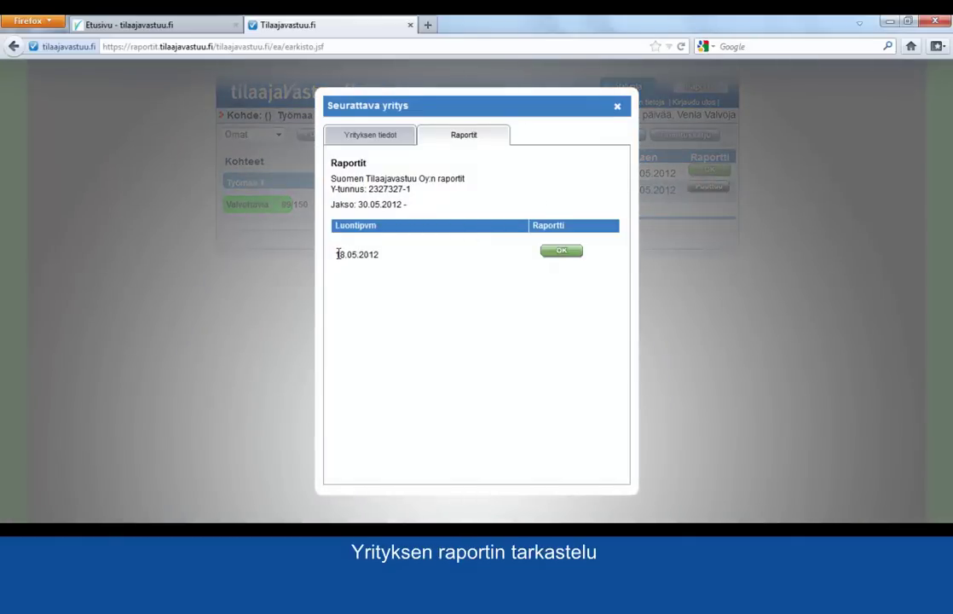
click(563, 258)
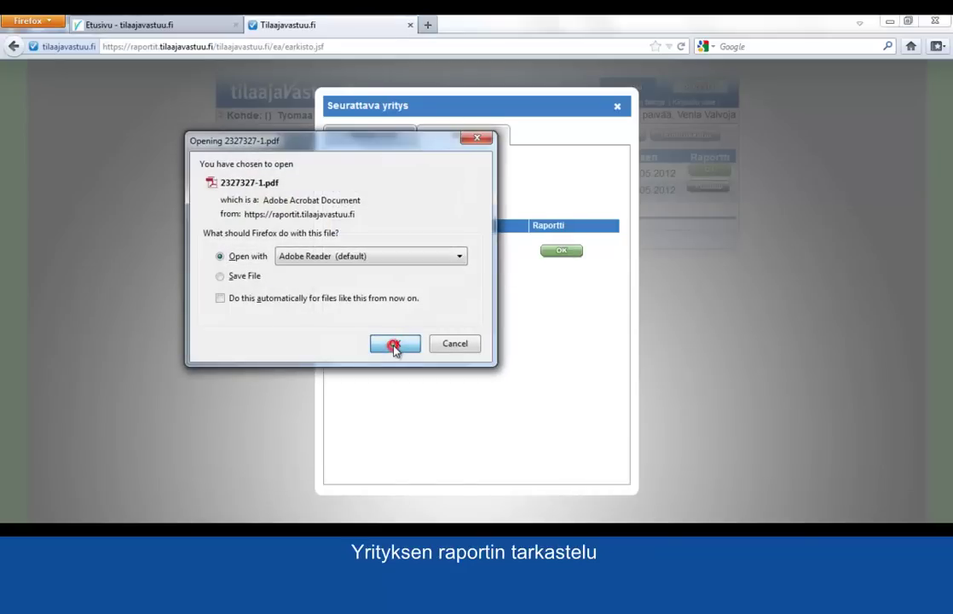
click(395, 344)
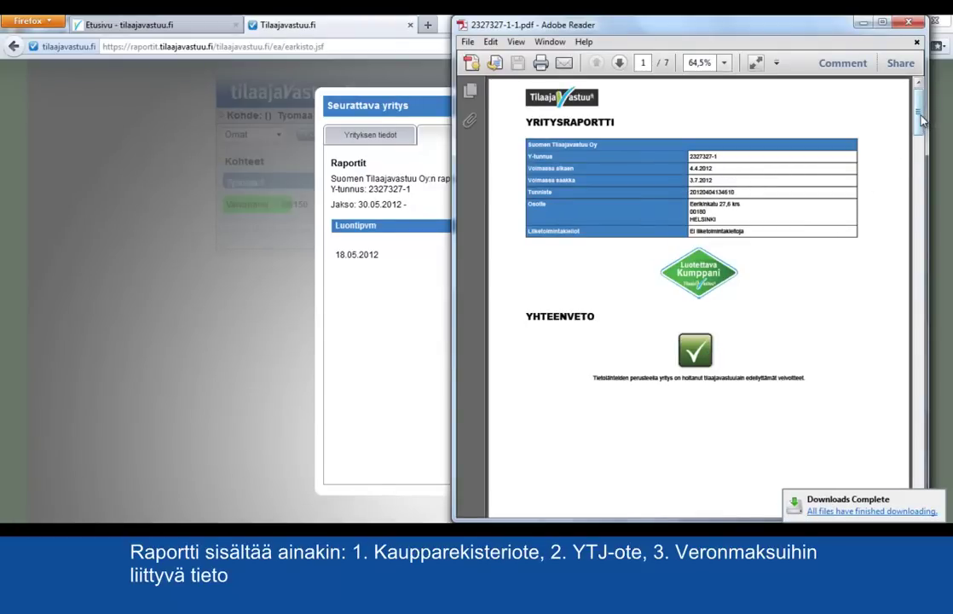
Scroll the report PDF to page 7, close Adobe Reader, and close the Seurattava yritys dialog.
drag(921, 121, 923, 479)
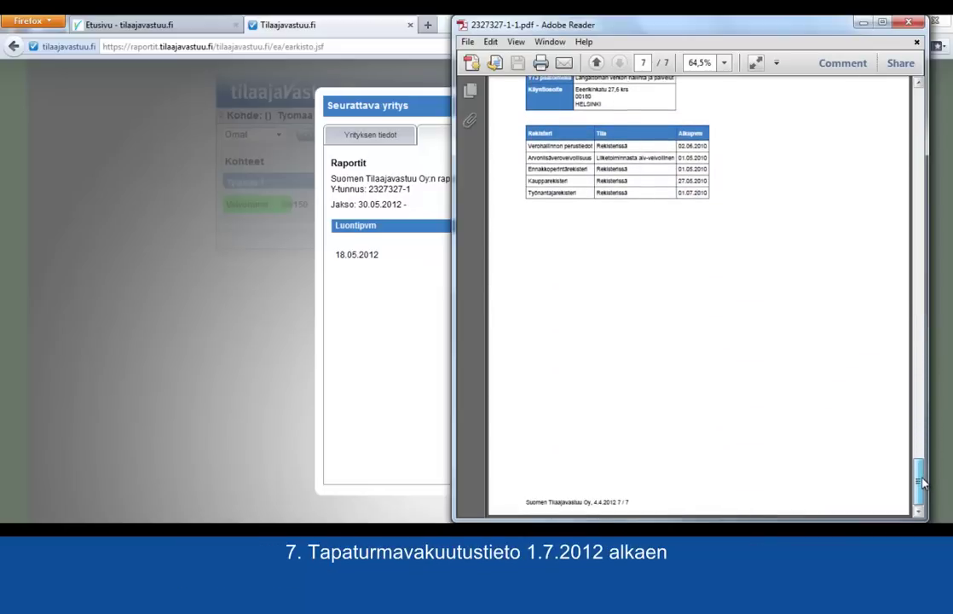
click(916, 24)
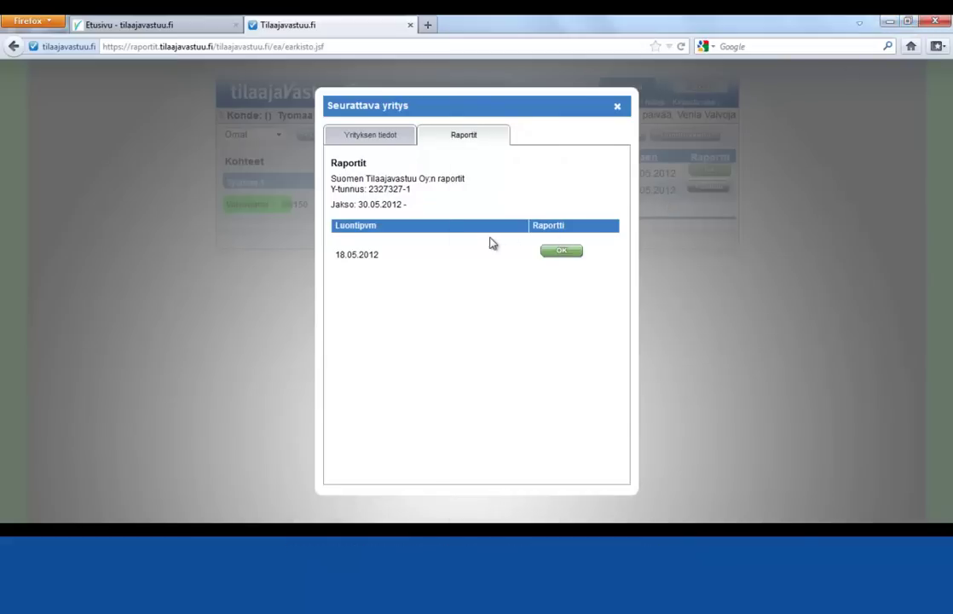
click(618, 108)
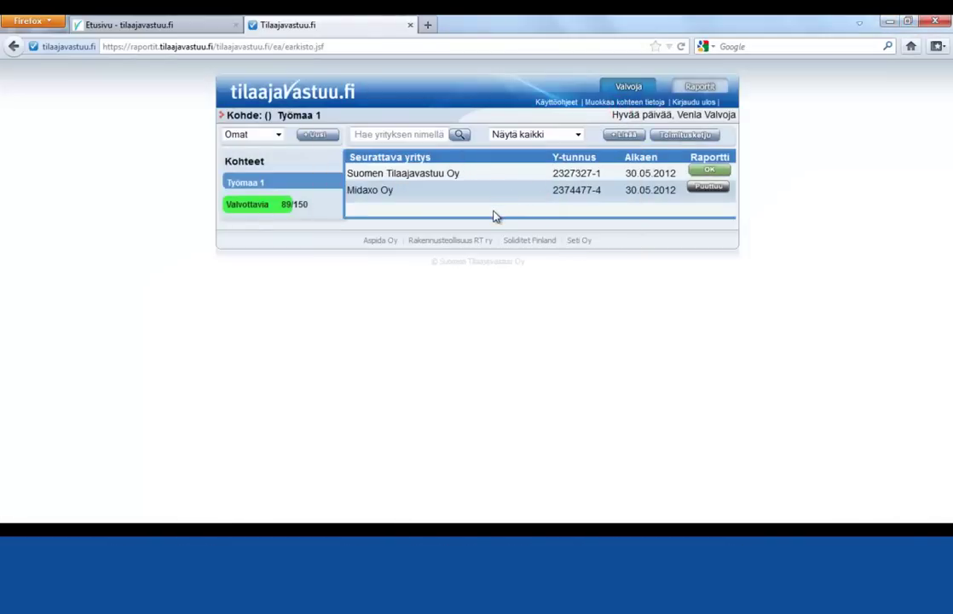